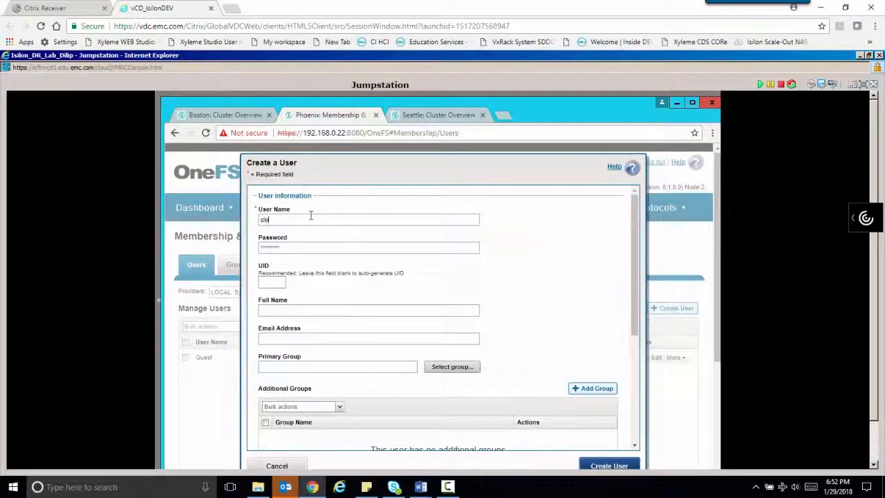
- Create the local user cloud_user with a password and the account enabled
text(ud)
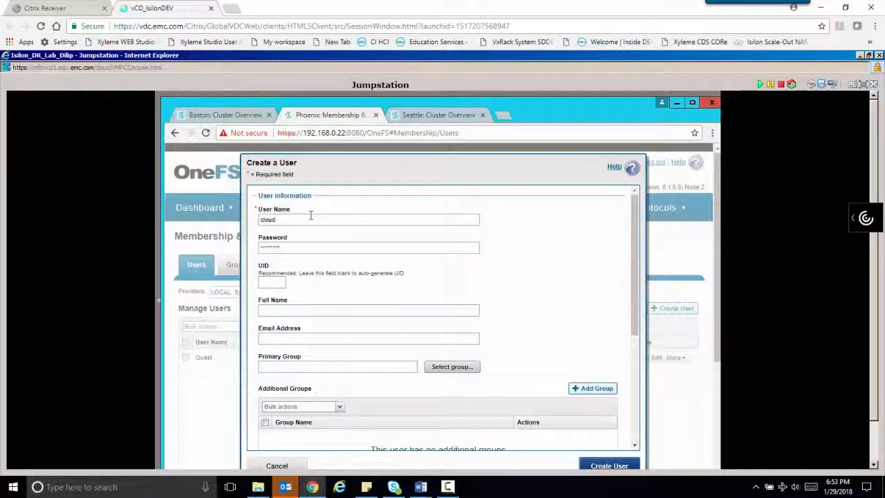
text(_user)
click(332, 249)
text(Password1!)
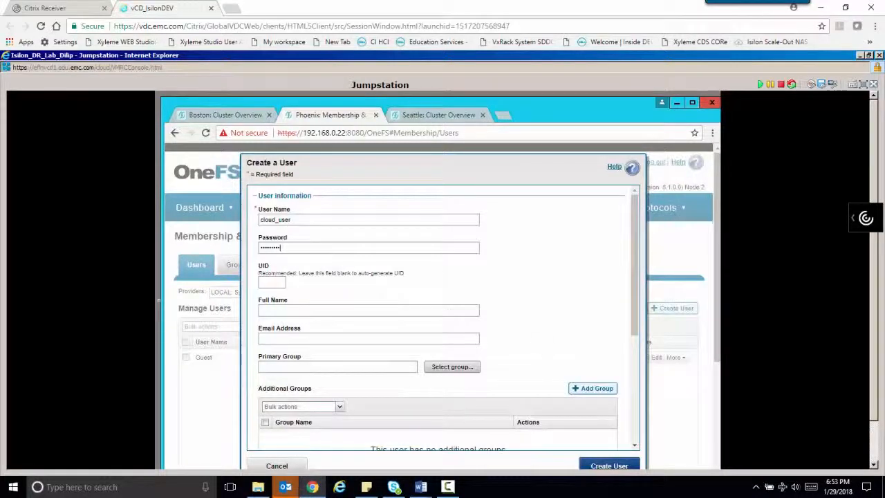
drag(635, 263, 632, 464)
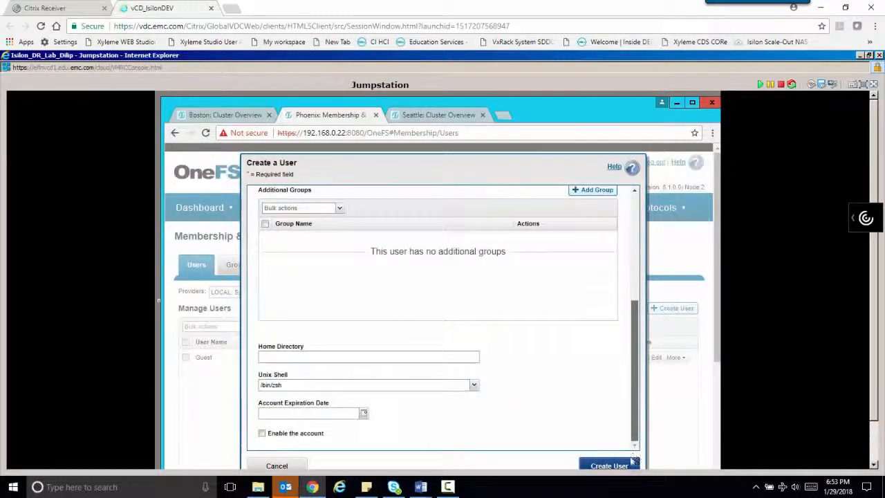
click(262, 433)
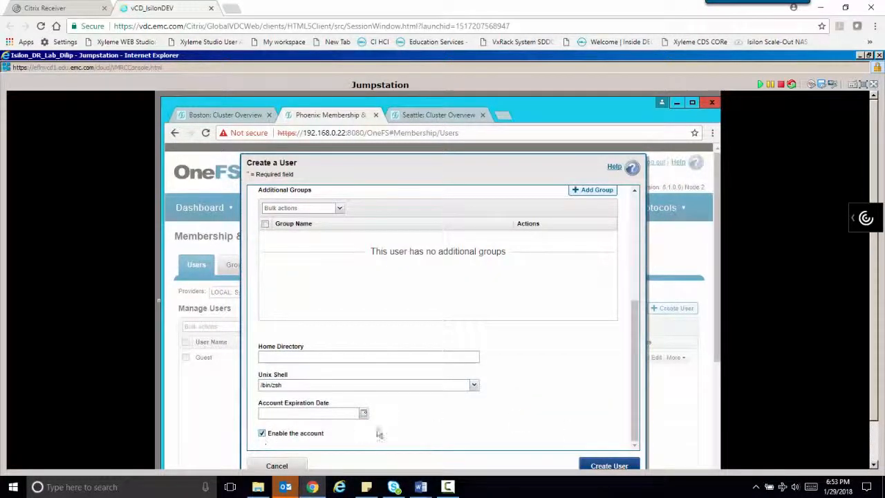
click(609, 466)
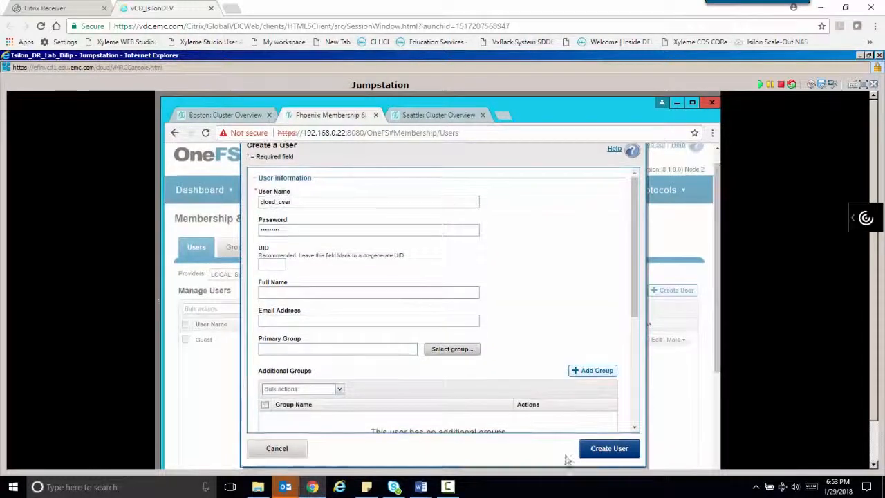
click(611, 448)
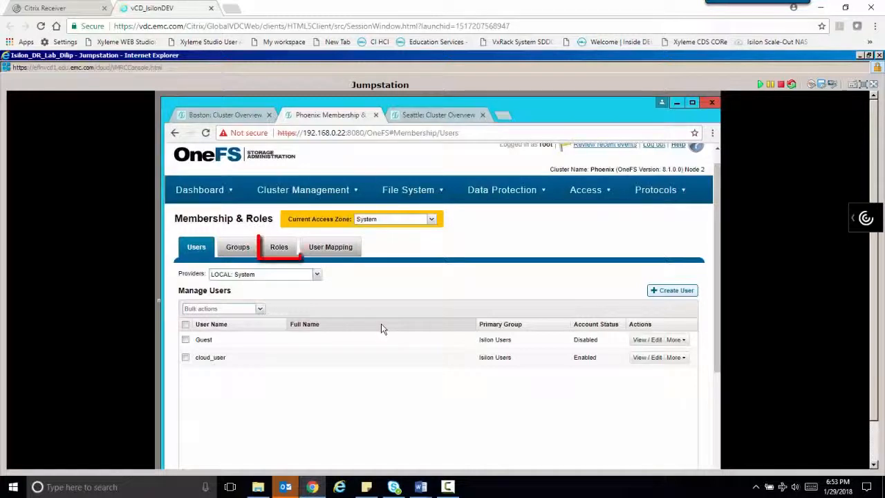
- Start a new role named cloud_role
click(278, 247)
click(671, 294)
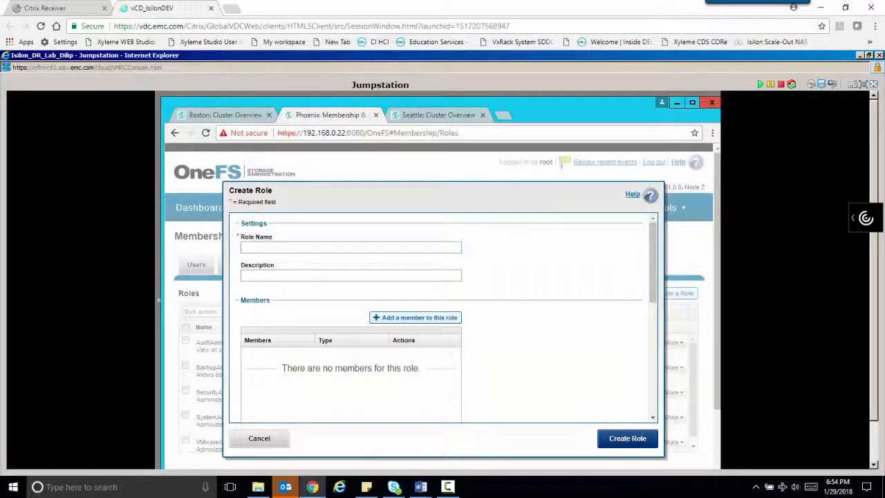
text(cloud_role)
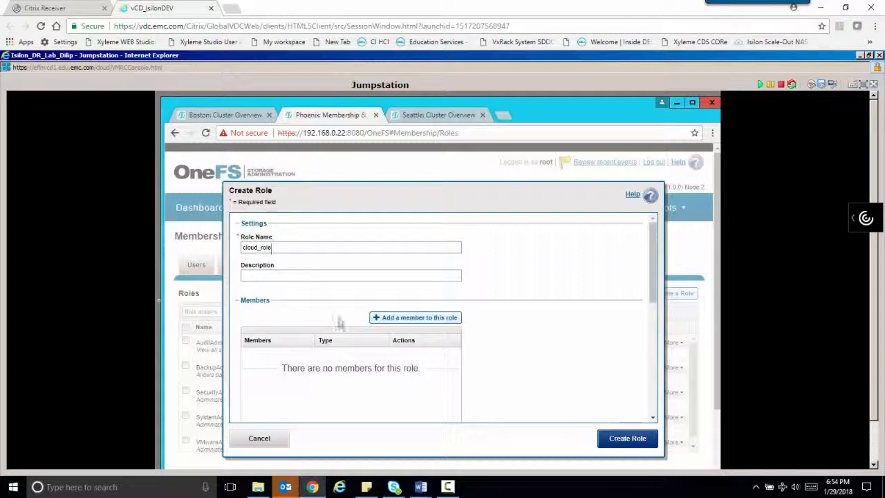
- Add cloud_user from the LOCAL:System provider as the role's member
click(399, 318)
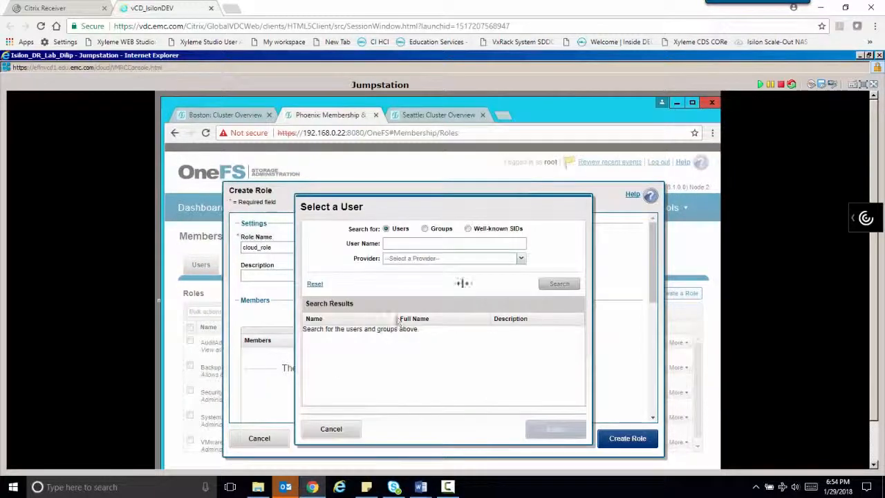
click(520, 258)
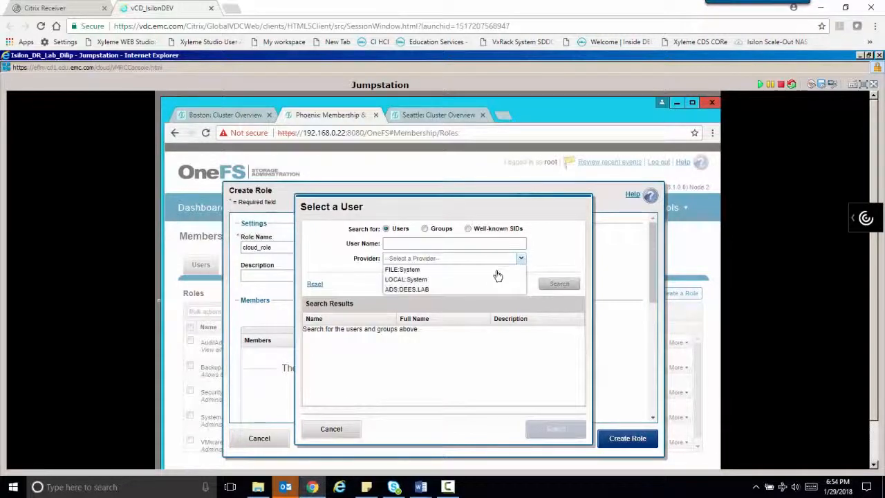
click(470, 282)
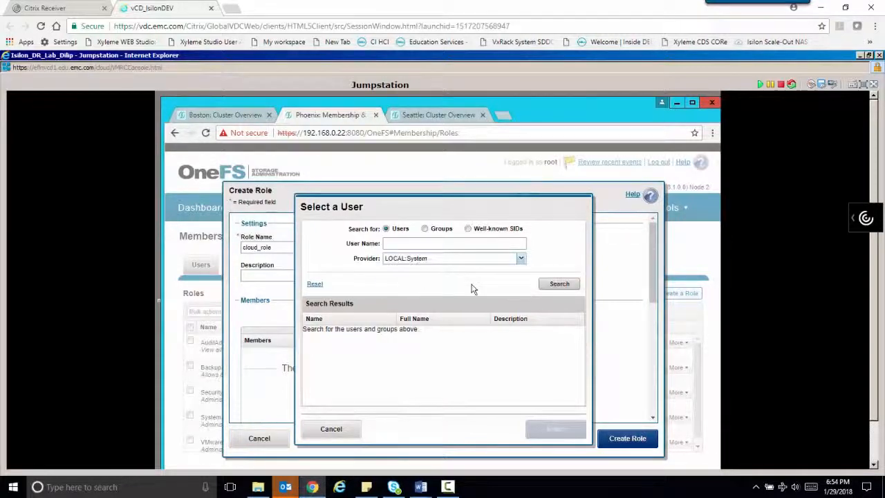
click(573, 288)
click(349, 360)
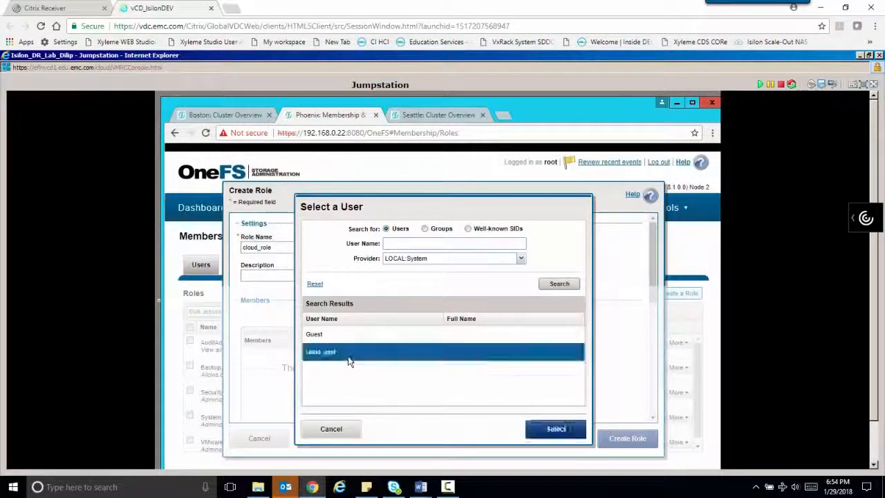
click(549, 430)
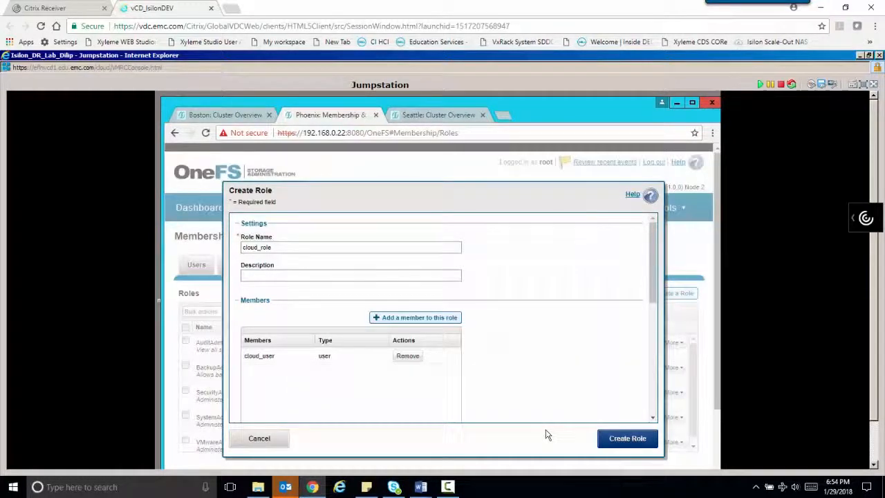
scroll(657, 315, down, 1)
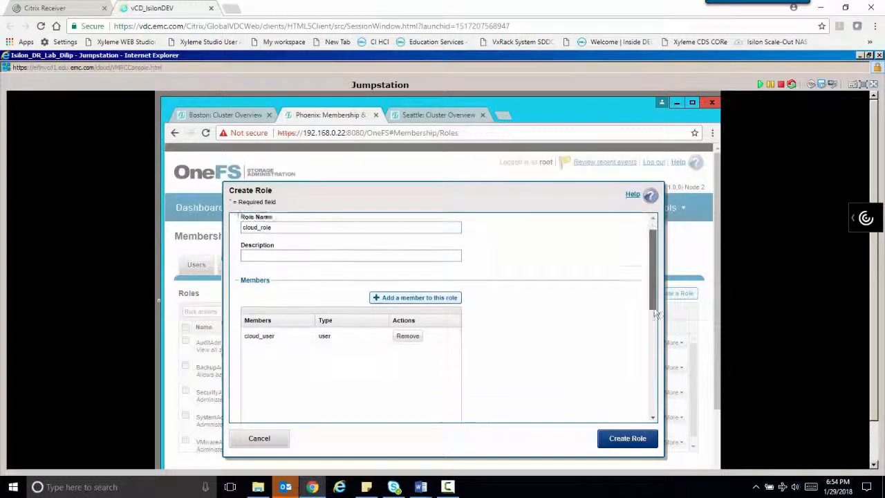
- Add read-only Console, HTTP, License, namespace and Platform API privileges, then save cloud_role
drag(657, 315, 653, 386)
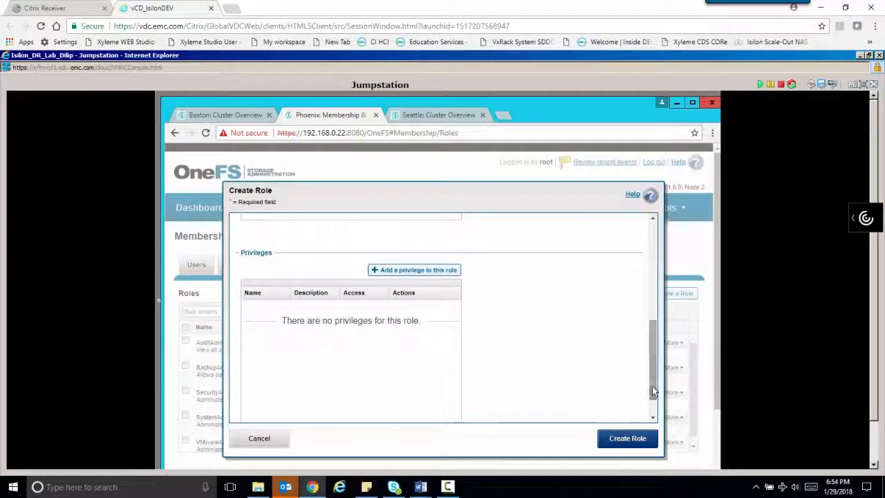
click(376, 270)
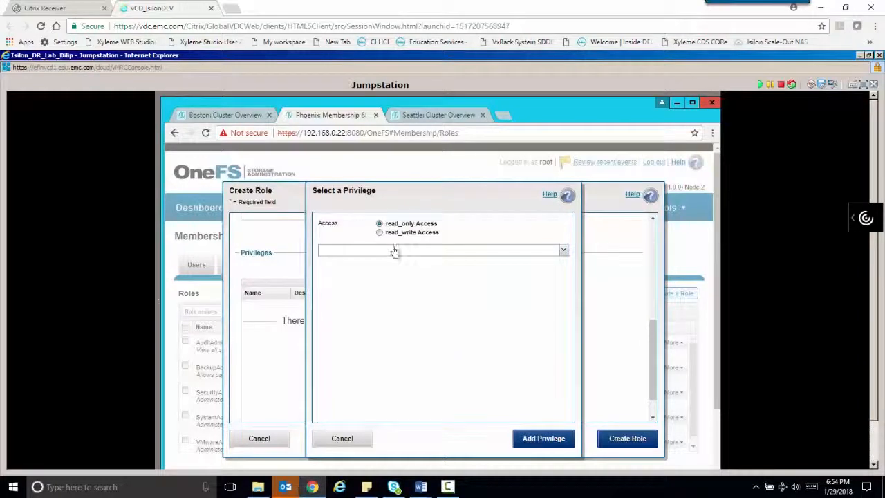
click(563, 250)
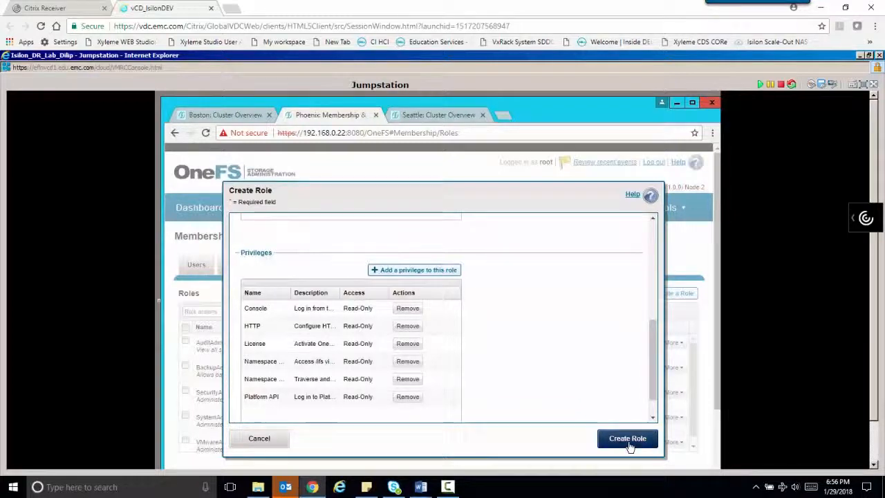
click(628, 442)
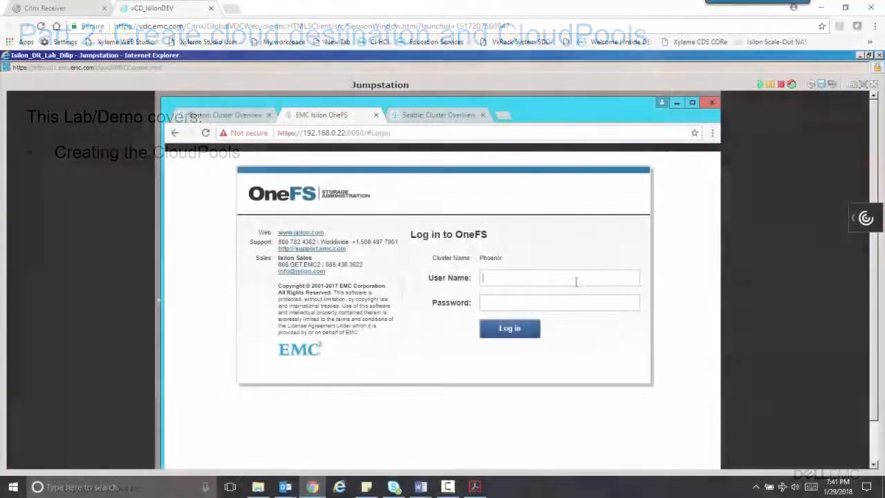
- Log out of Phoenix and begin entering a login user name
text(rootd)
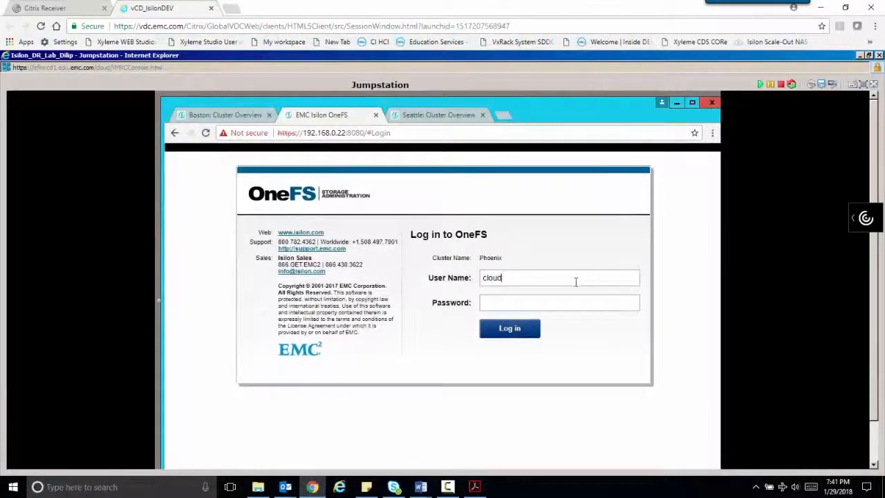
text(_user)
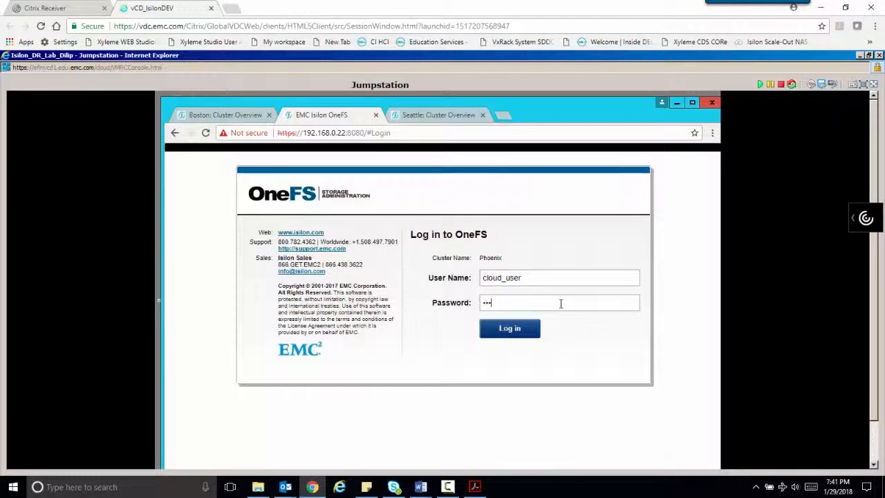
- Log in as cloud_user and create a phoenix directory under /ifs
key(Return)
mouse_move(409, 208)
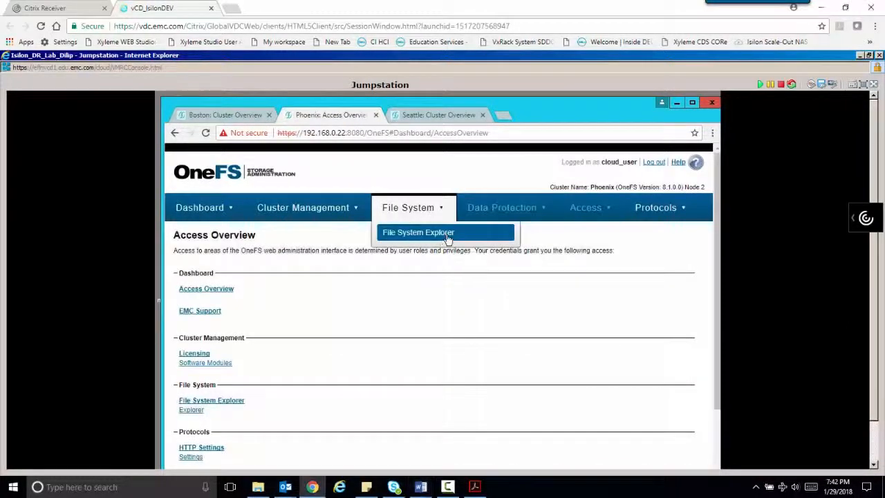
click(445, 232)
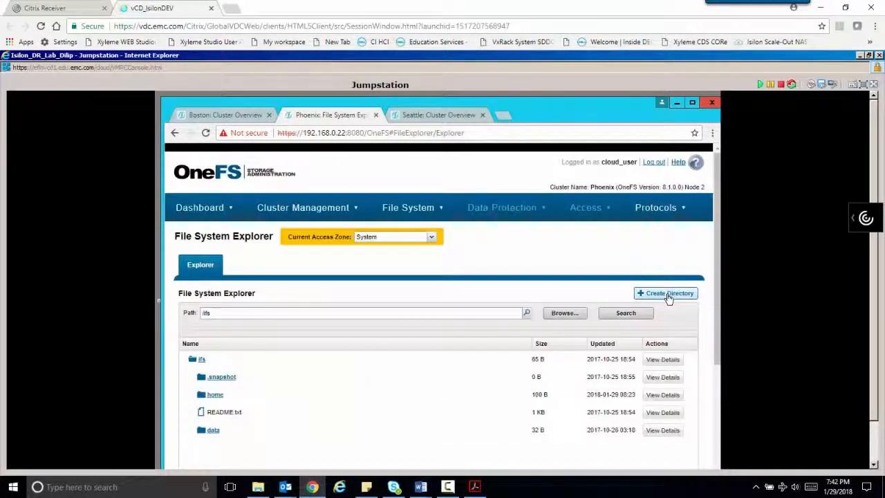
click(668, 294)
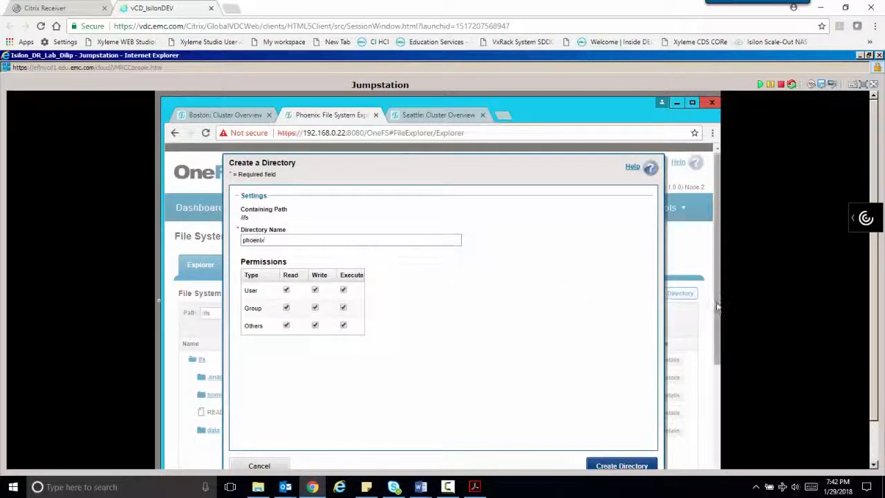
scroll(702, 307, down, 1)
click(620, 446)
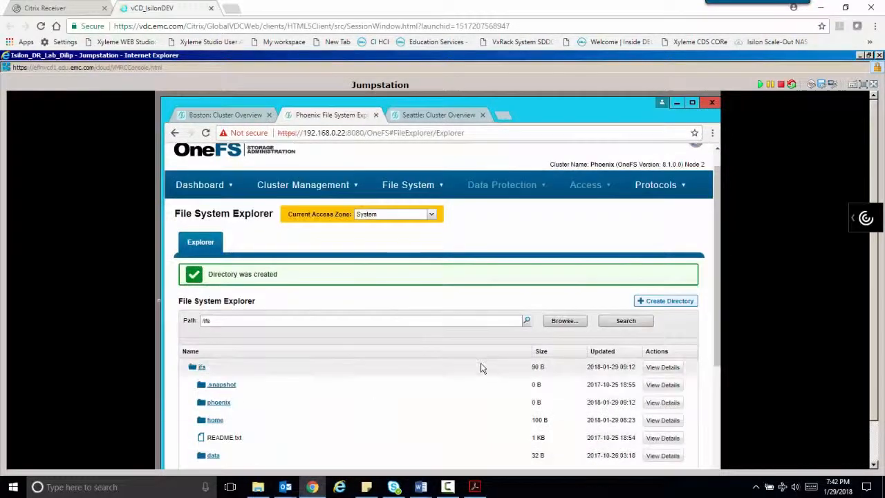
click(220, 366)
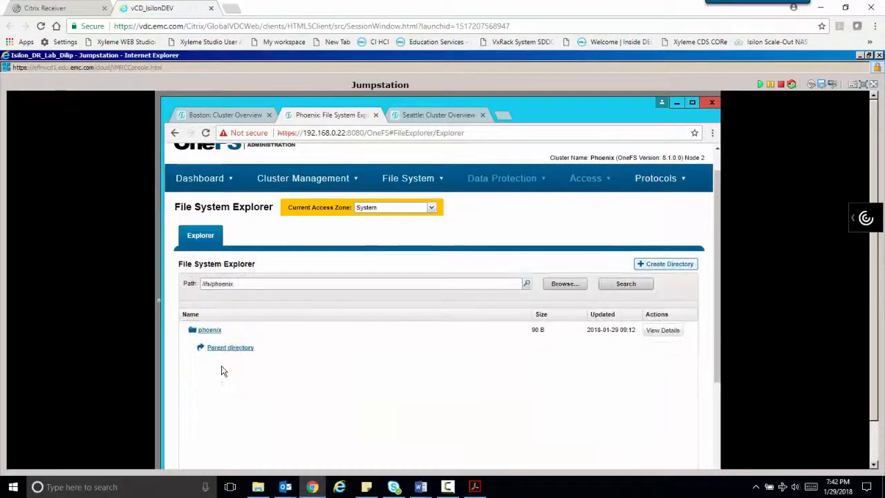
- Create an archive directory inside /ifs/phoenix and open it
click(655, 265)
text(ar)
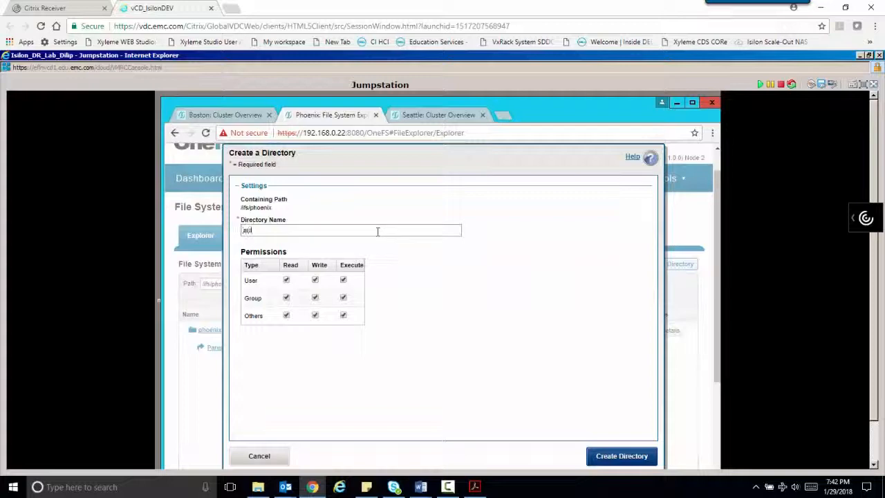
text(chive)
click(622, 456)
click(220, 396)
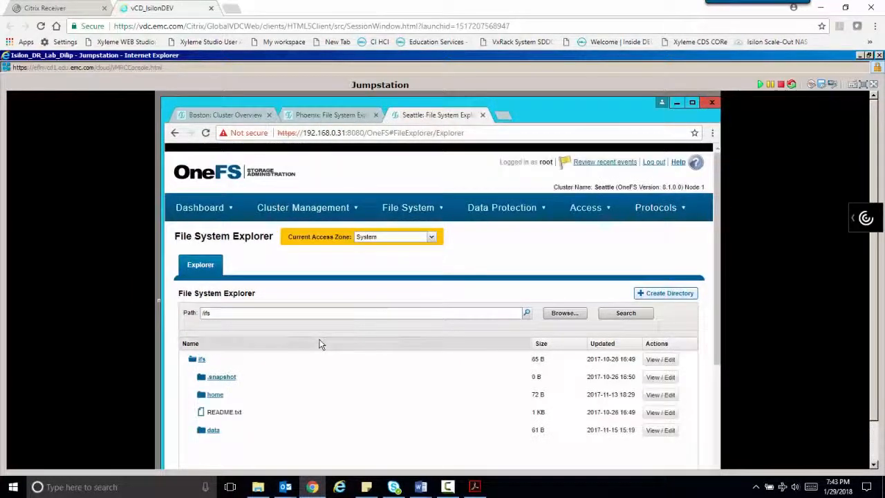
- Create a seattle directory under /ifs on Seattle and open it
click(686, 294)
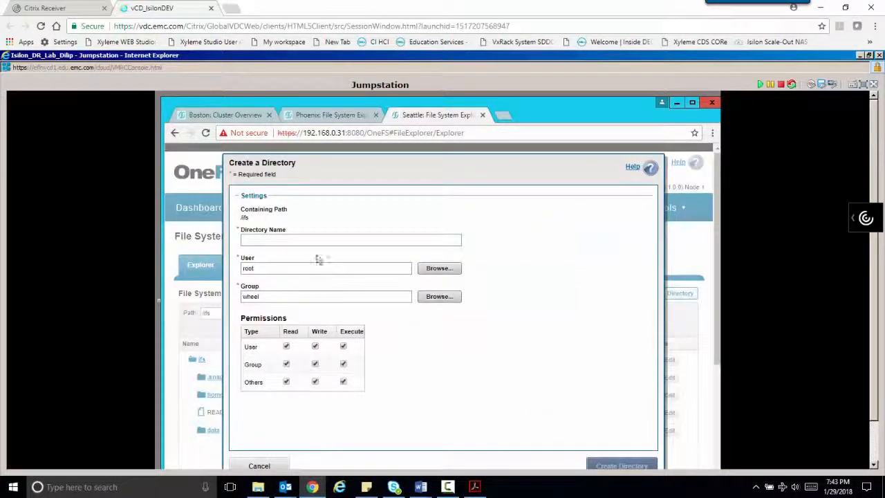
text(seattle)
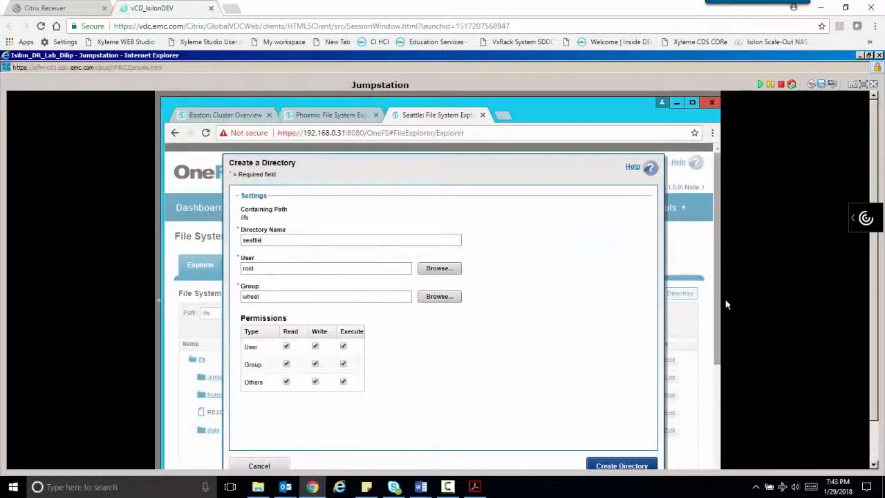
scroll(699, 346, down, 1)
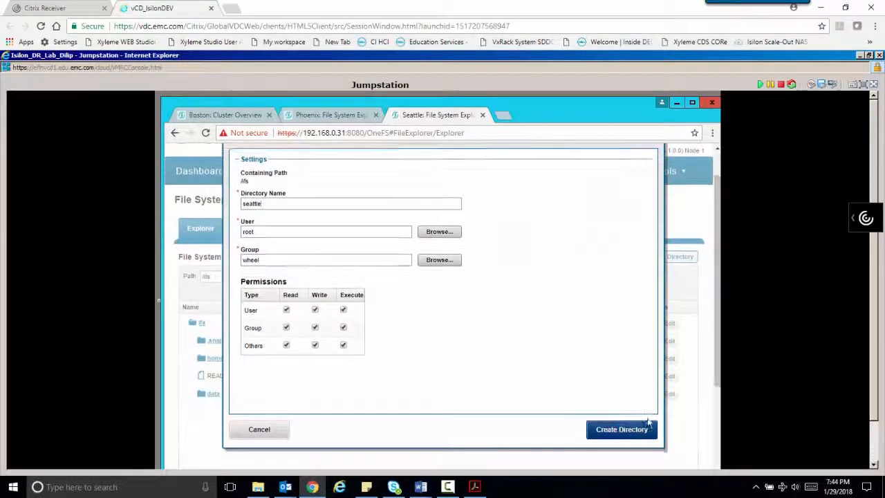
click(649, 434)
click(215, 377)
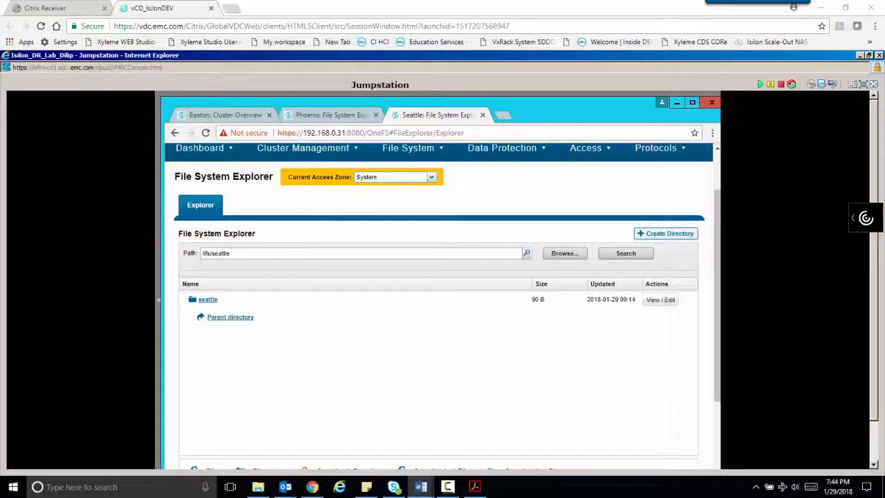
- Go to the File System > Storage Pools CloudPools page
scroll(439, 276, up, 1)
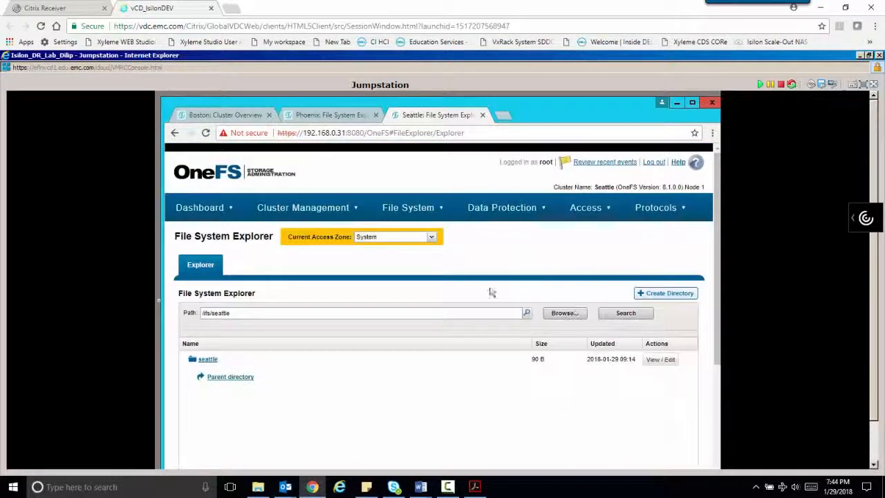
click(447, 202)
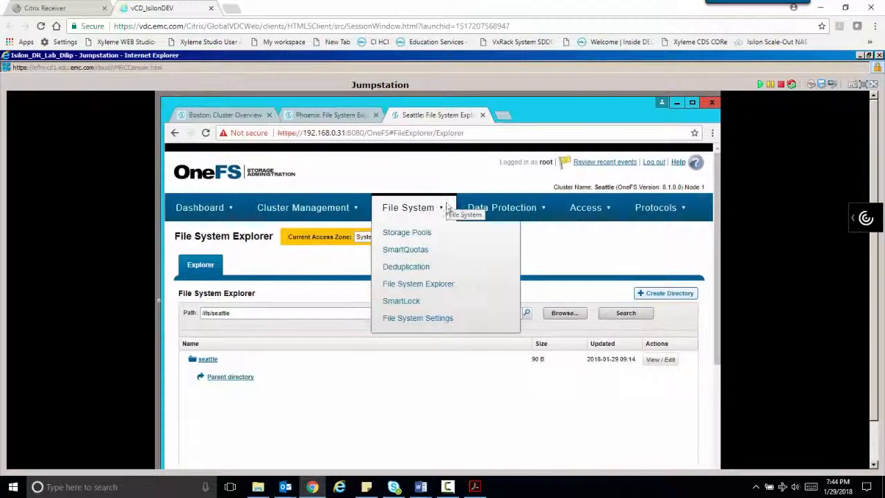
click(447, 232)
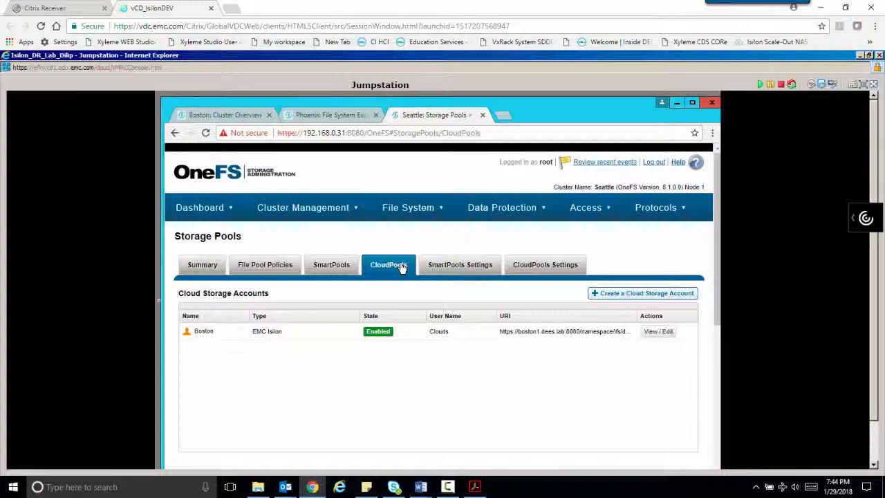
click(662, 296)
click(300, 218)
text(phoenix_cloud)
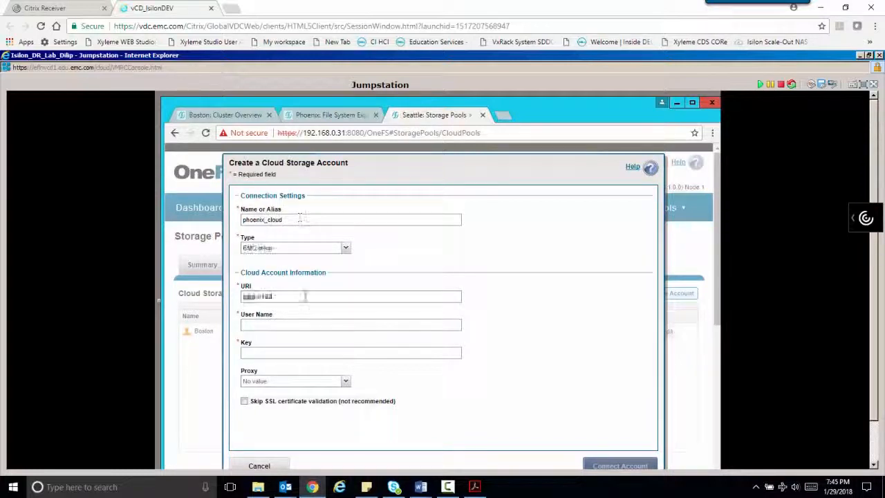
text(.168.0.22)
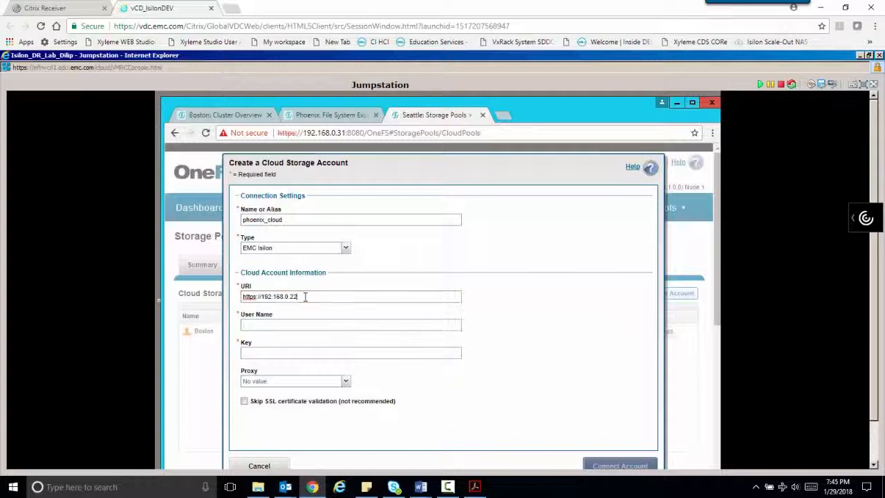
text(:8080/namespace/ifs/phoenix/archive)
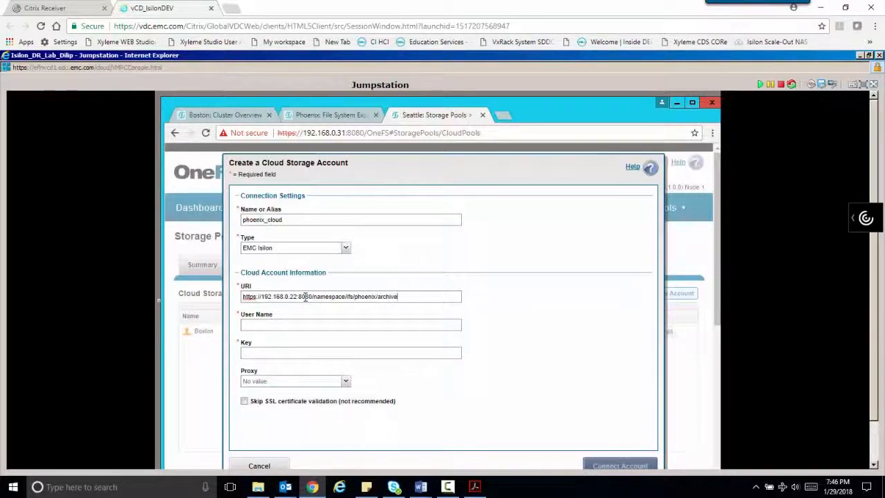
click(368, 323)
text(cloud)
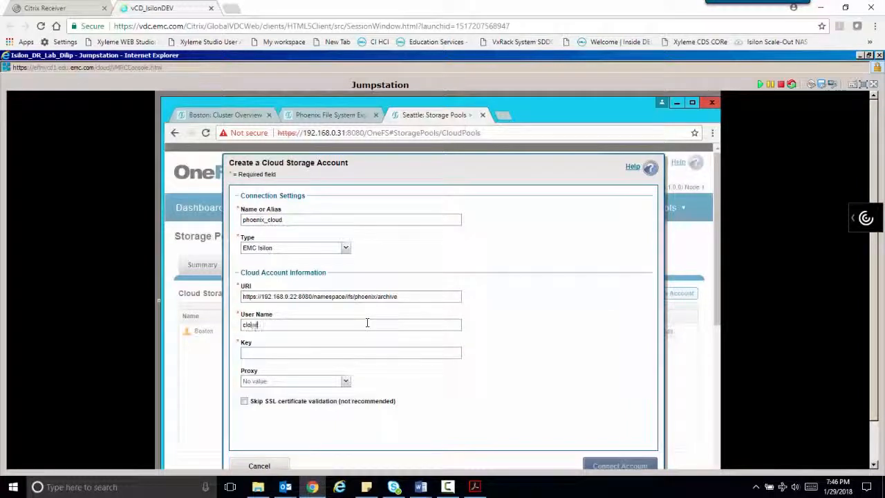
text(_user)
click(358, 353)
text(password)
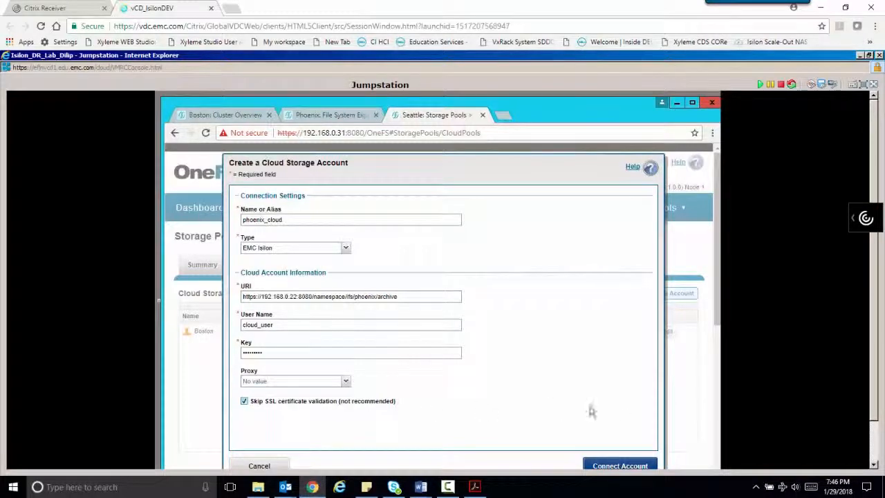
scroll(630, 422, down, 1)
click(626, 429)
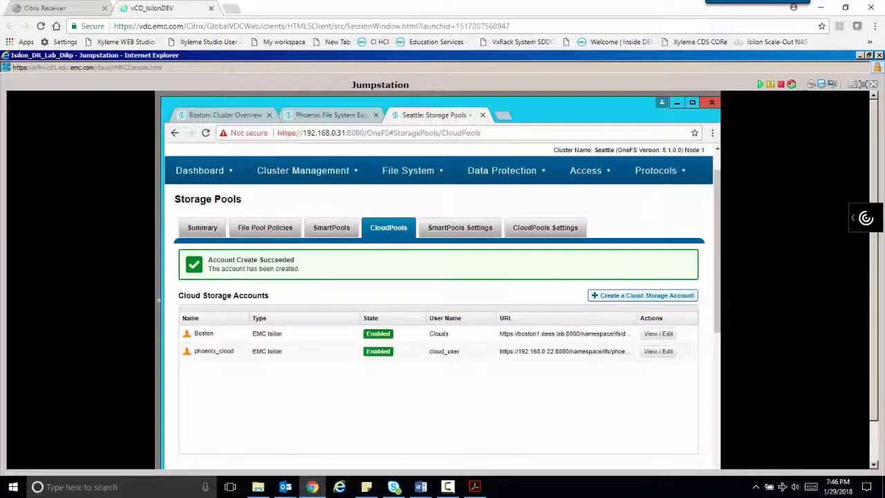
- Create EMC Isilon CloudPool phoenix_pool using the phoenix_cloud account
scroll(678, 318, down, 3)
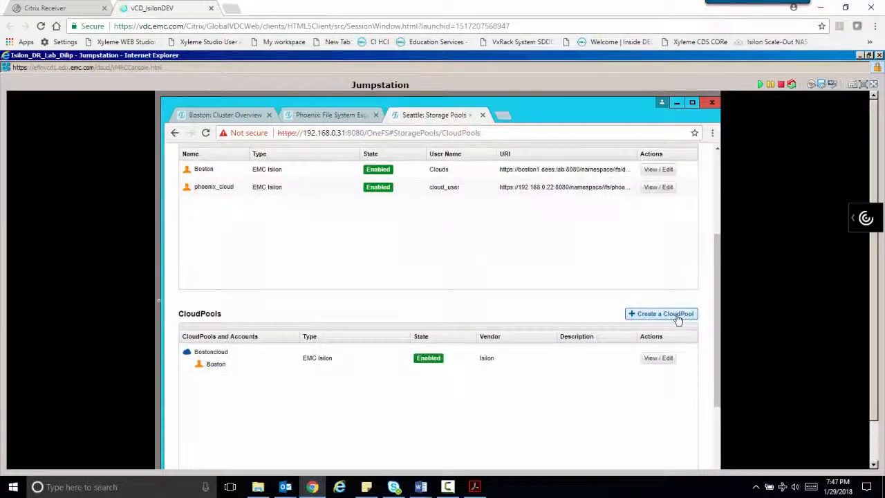
click(677, 315)
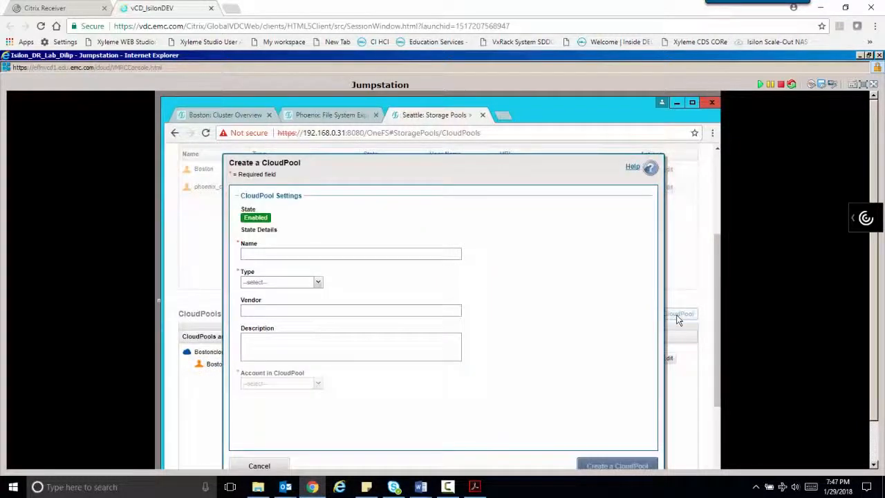
click(328, 211)
text(phoenix_po)
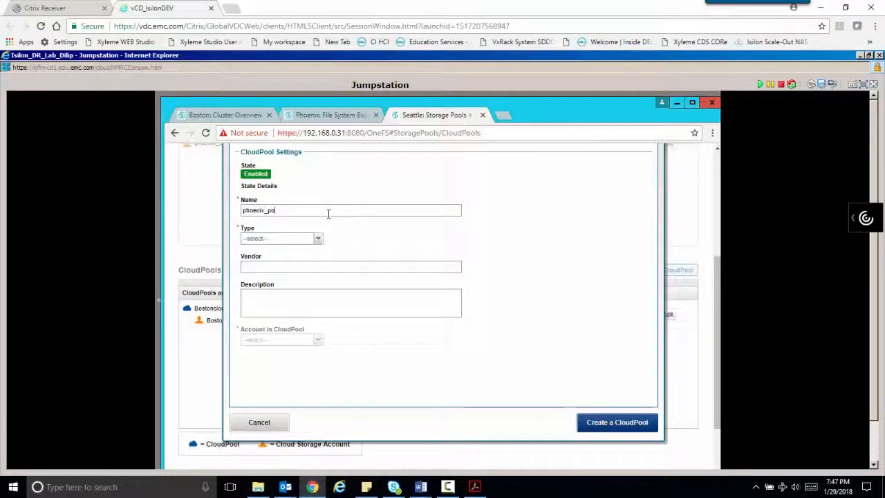
text(ol)
click(297, 249)
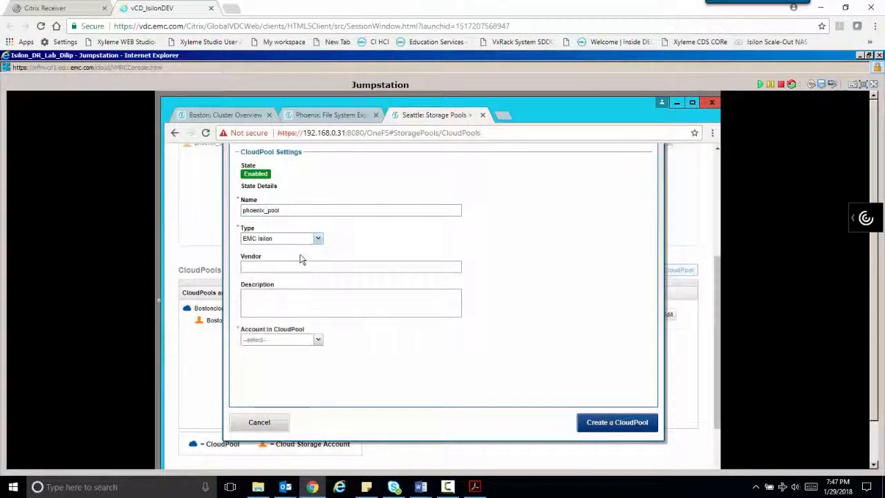
click(318, 340)
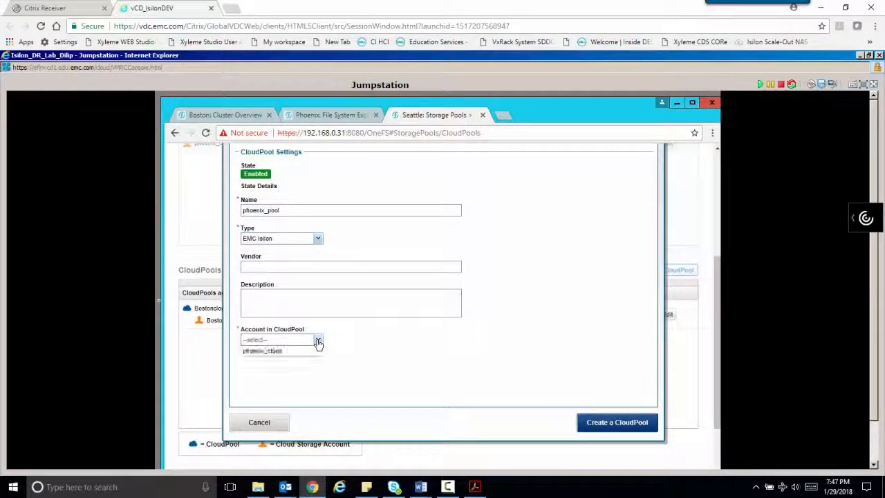
click(287, 351)
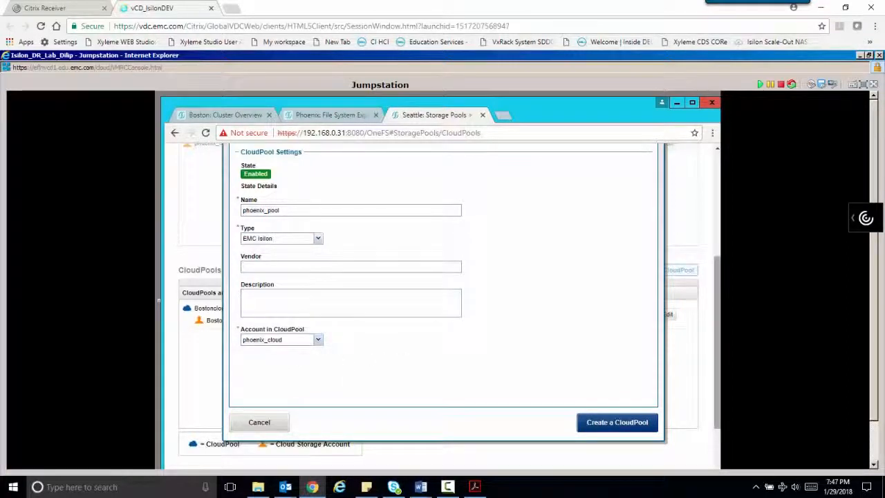
click(637, 421)
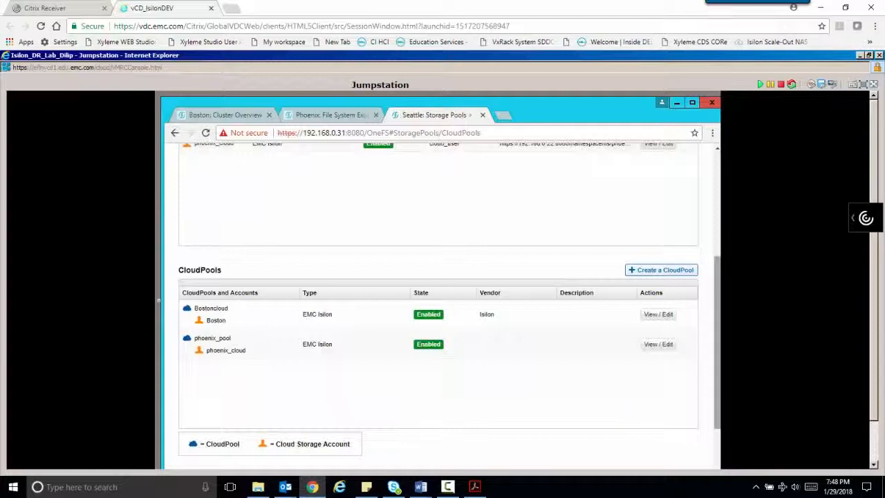
scroll(720, 161, up, 5)
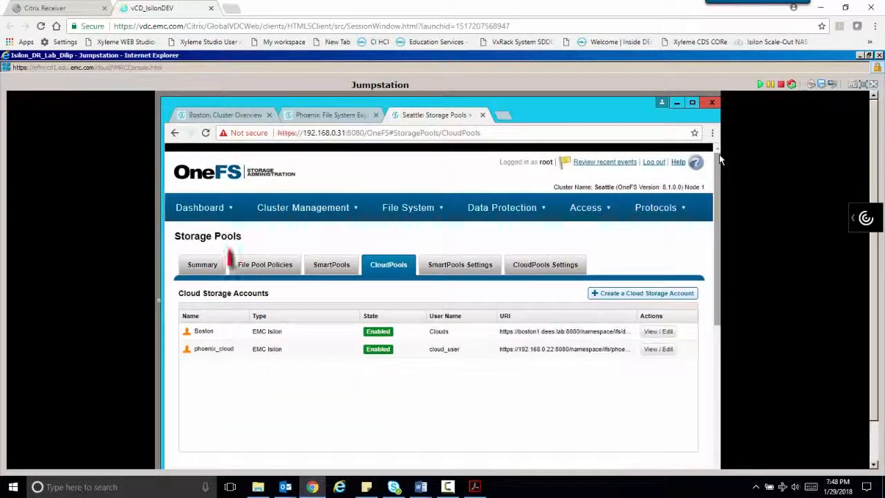
- Start file pool policy phoenix_cloud_policy matching Path /ifs/seattle AND Filename matches *.wmv
click(288, 271)
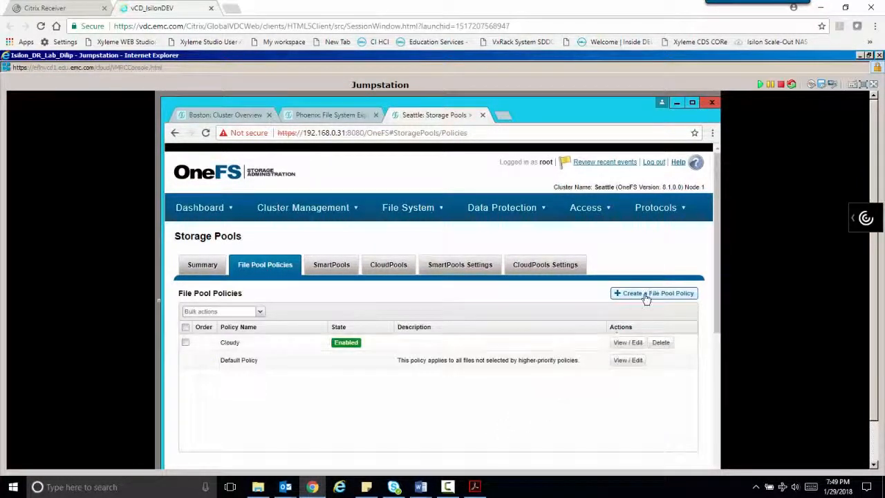
click(648, 295)
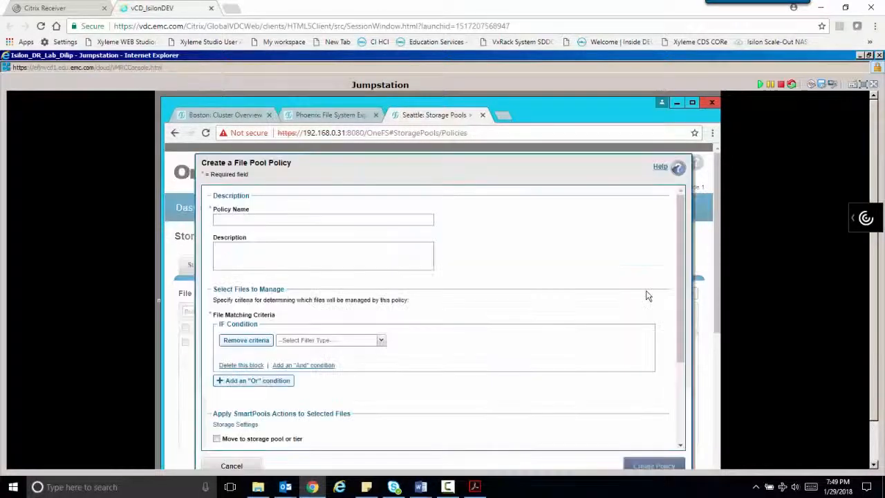
text(phoenix_cloud_po)
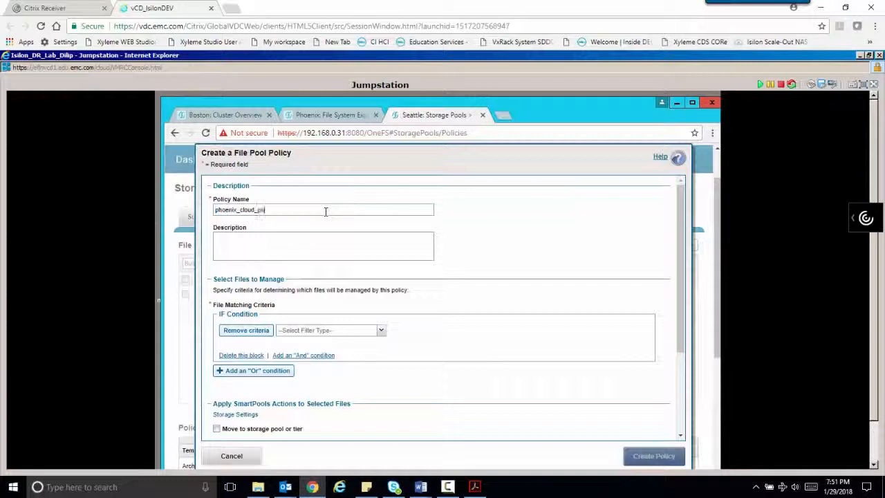
text(licy)
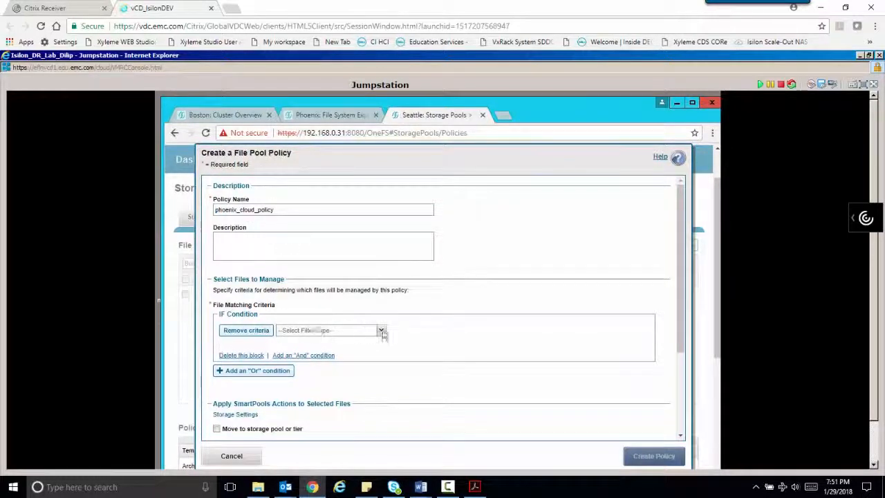
click(381, 332)
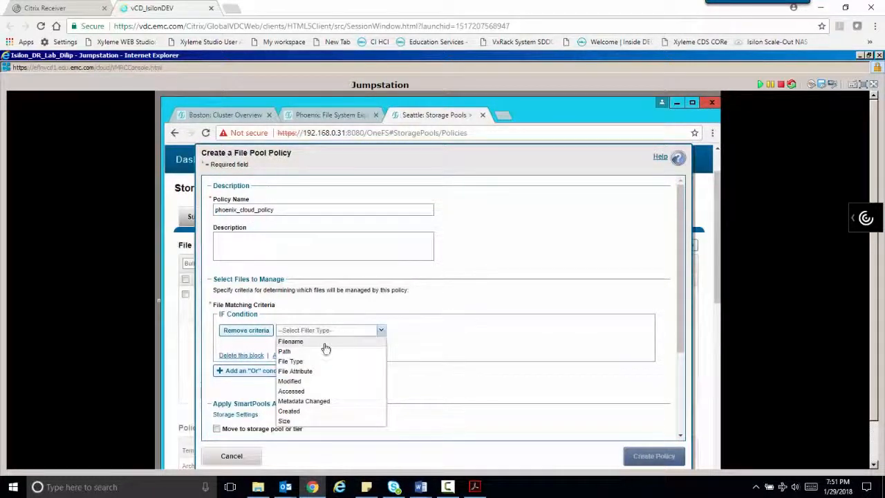
click(298, 352)
text(/ifs/seattle)
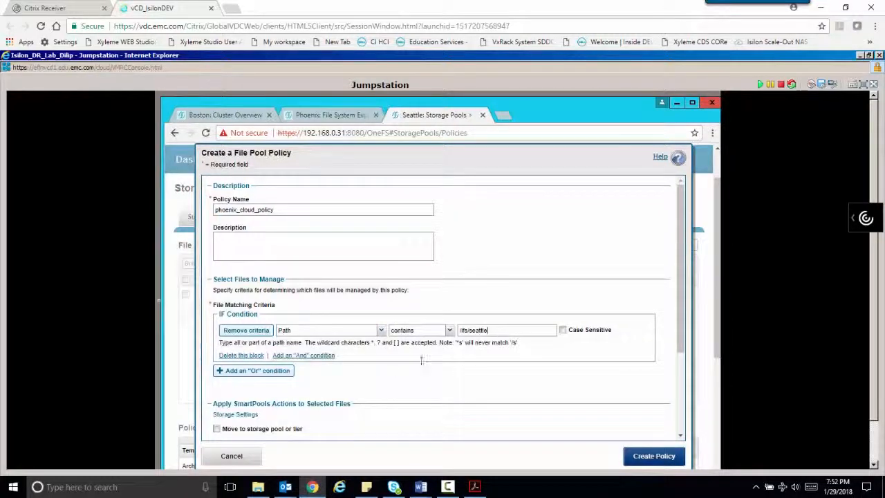
click(313, 356)
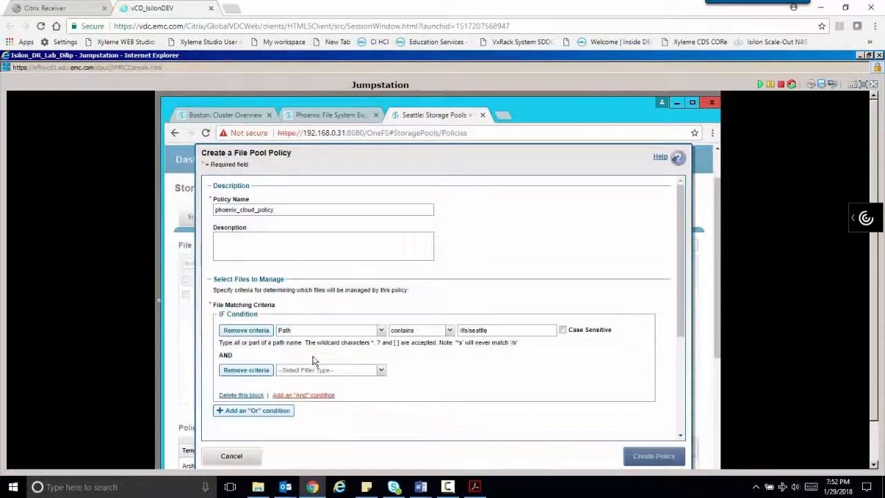
click(381, 370)
click(339, 381)
click(449, 370)
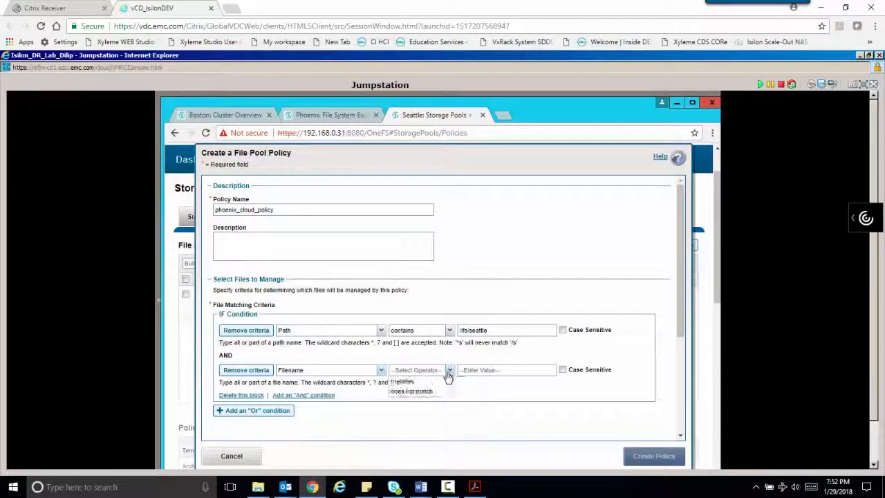
click(415, 381)
click(510, 373)
text(*.wmv)
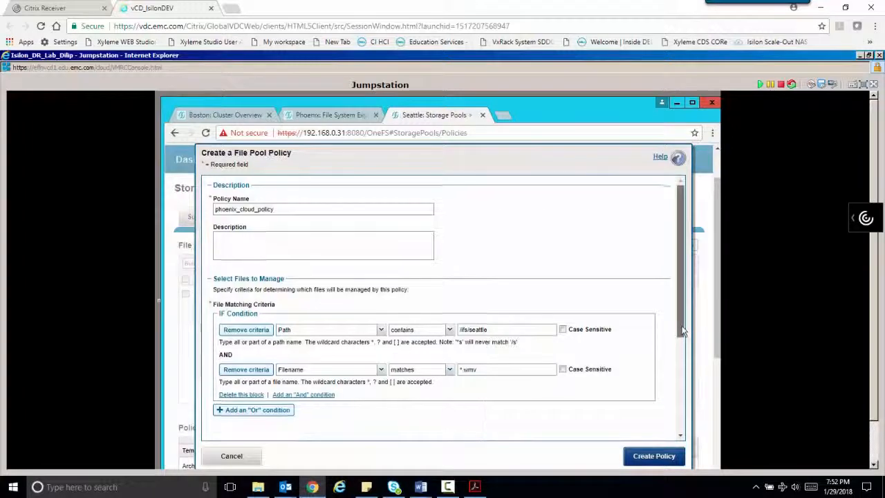
- Move matching files to phoenix_pool cloud storage, create the policy, and rank it above Cloudy
drag(680, 325, 683, 453)
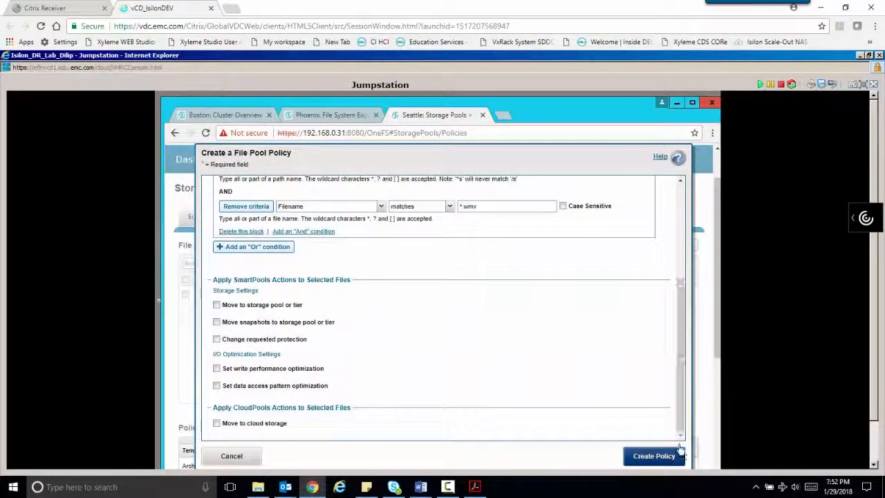
click(217, 423)
drag(682, 388, 684, 415)
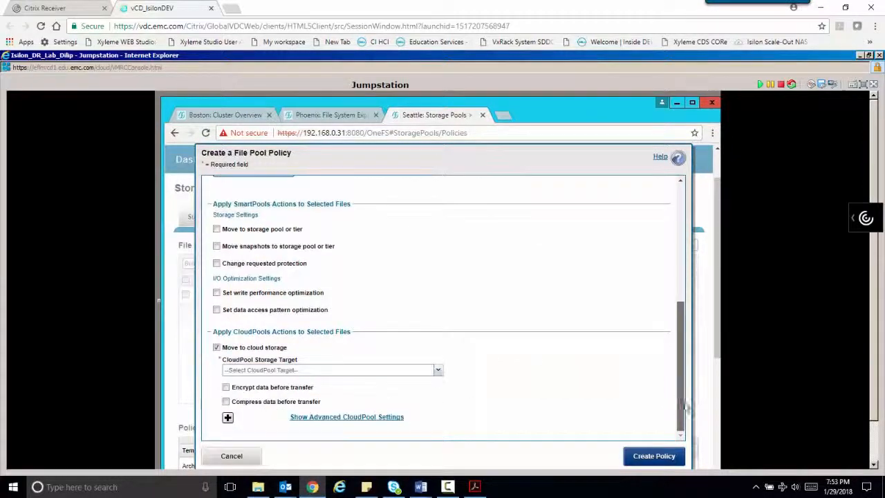
click(437, 370)
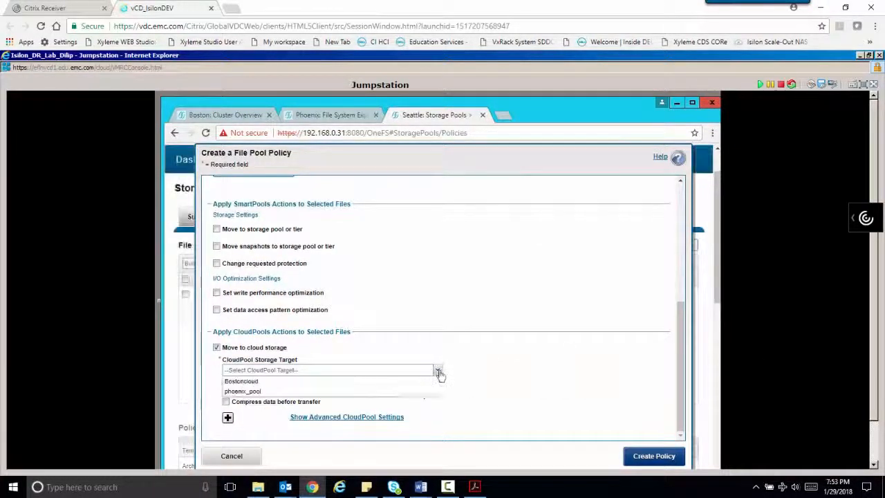
click(347, 392)
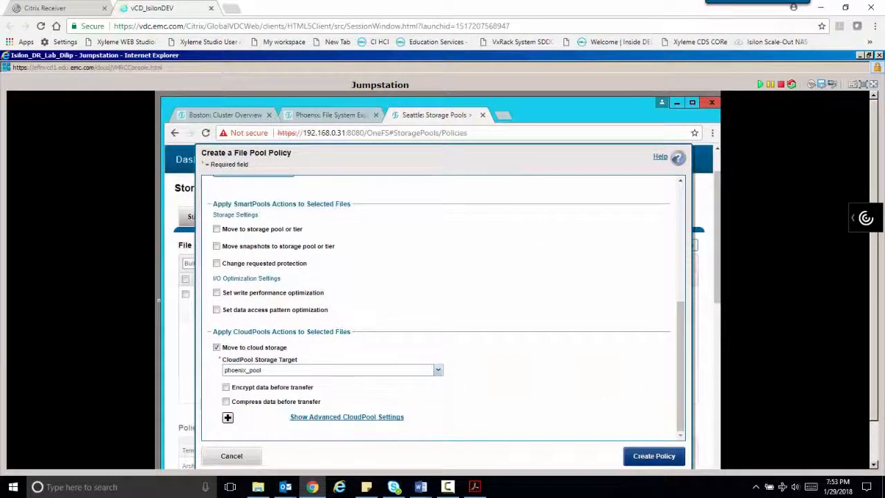
click(676, 458)
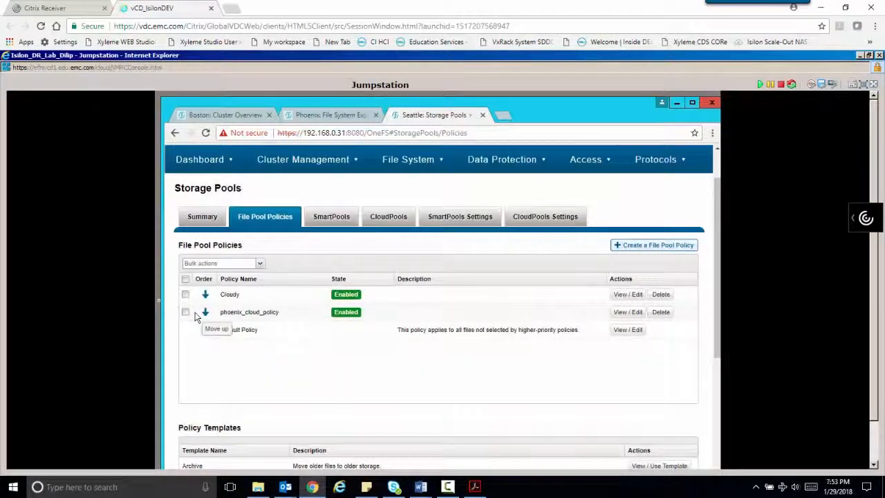
click(201, 313)
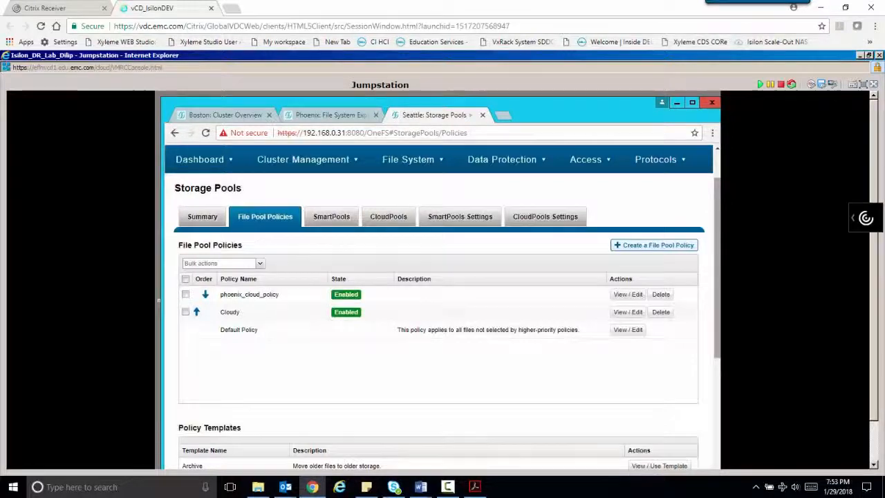
key(super+e)
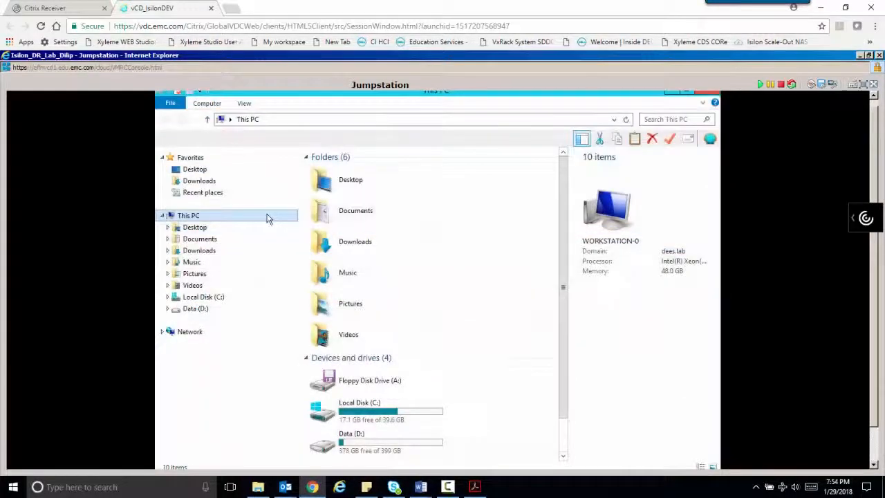
- Map \\192.168.0.31\ifs\seattle as drive X: using the root account and its password
right_click(269, 218)
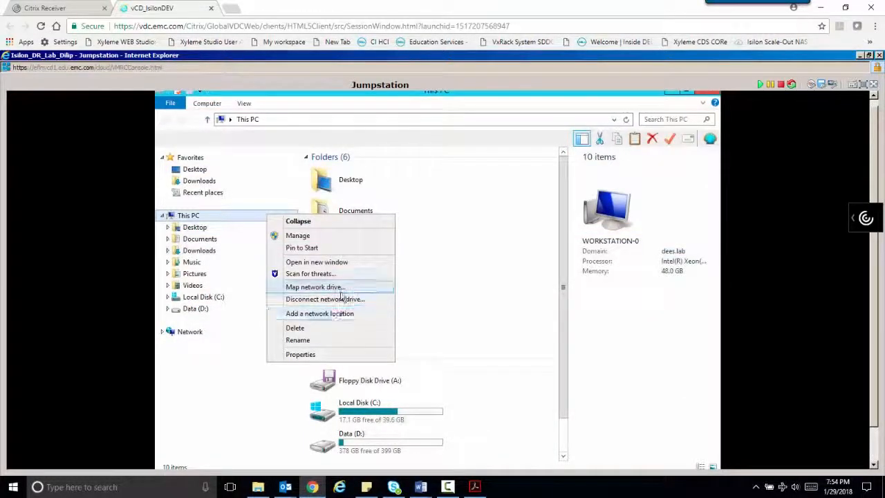
click(339, 289)
click(541, 396)
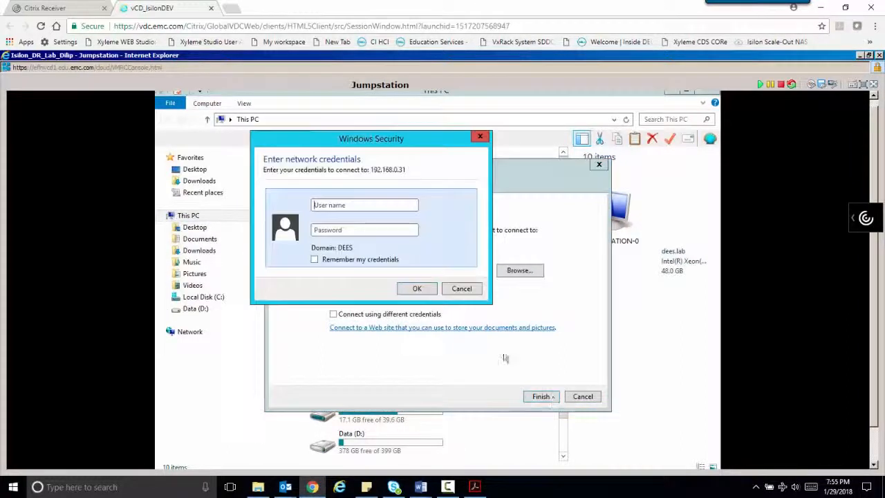
text(root)
click(360, 230)
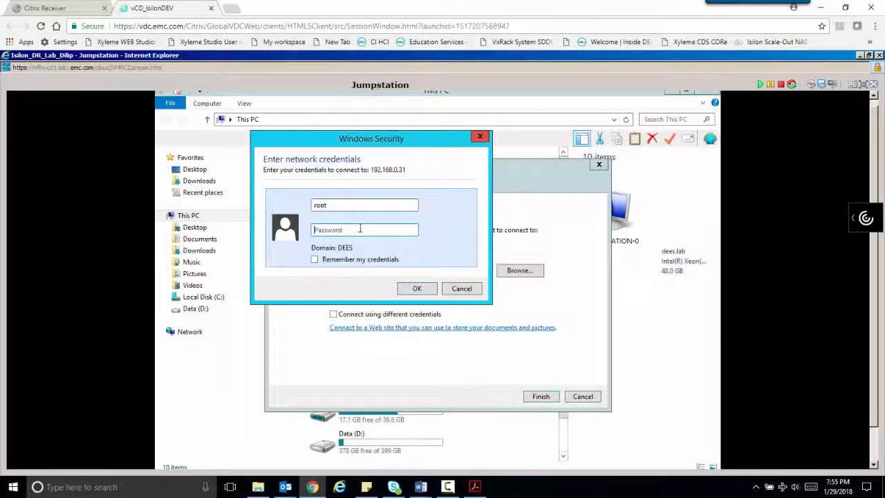
text(•••••••••)
click(415, 288)
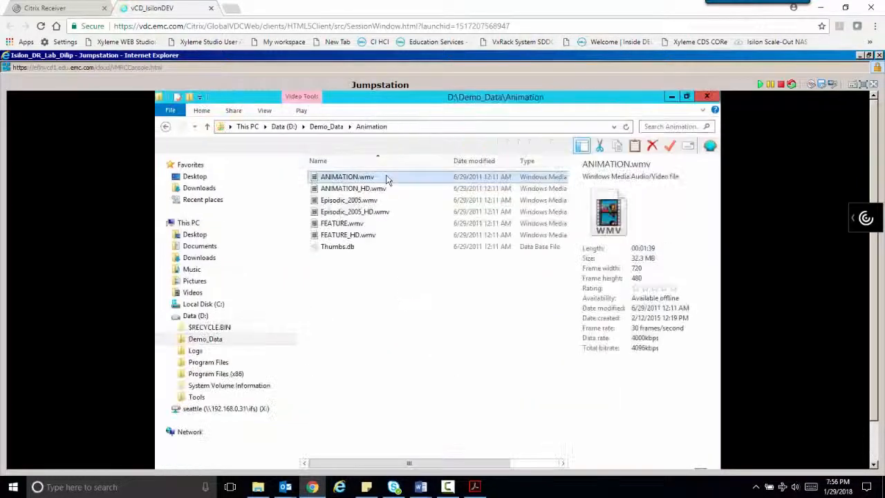
- Copy ANIMATION.wmv from D:\Demo_Data\Animation onto the seattle (X:) drive
right_click(385, 177)
click(413, 287)
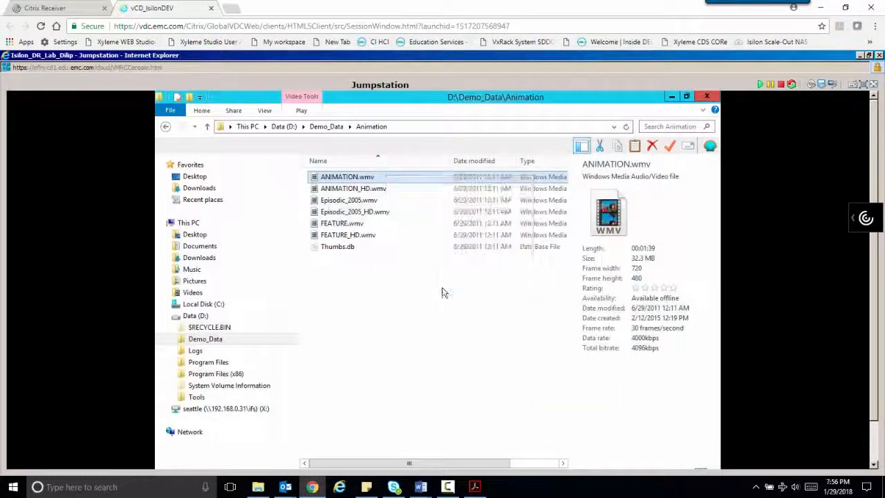
click(226, 408)
right_click(385, 273)
click(424, 349)
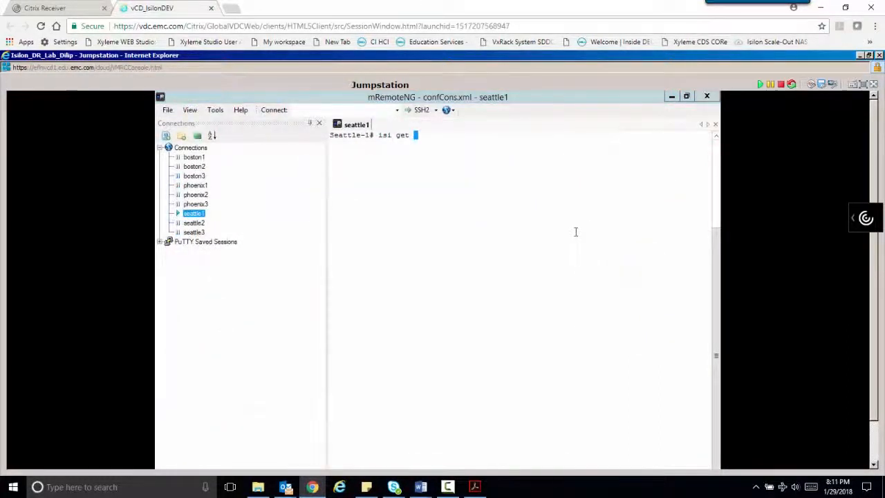
- Run isi get -D on /ifs/seattle/ANIMATION.wmv filtered for SmartLinked, which reports False
text(-D)
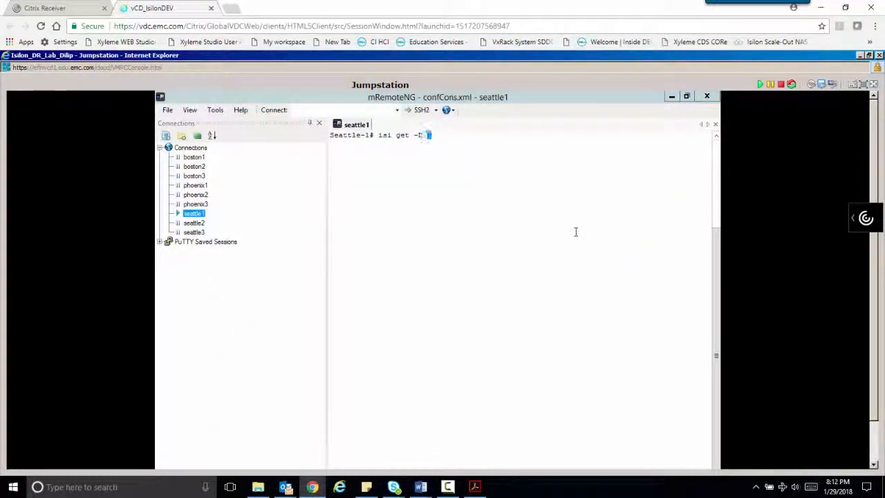
text( /ifs/seattle/ANIMATION)
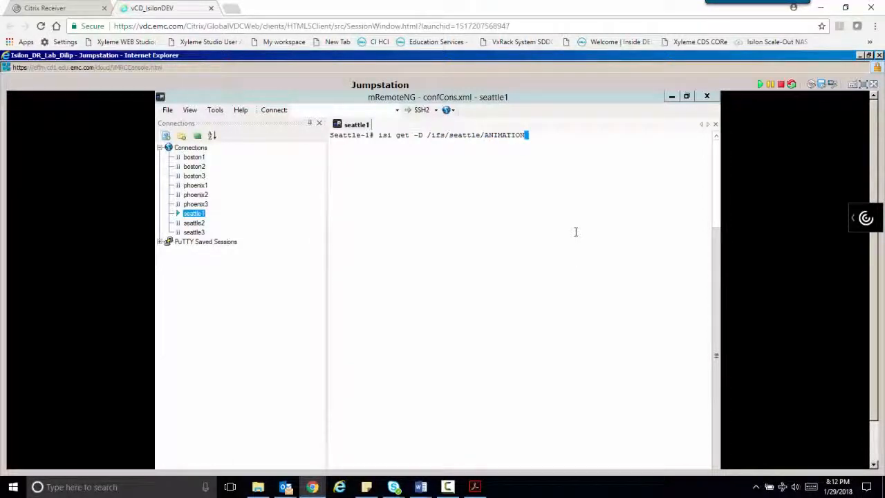
text(.wmv | gr)
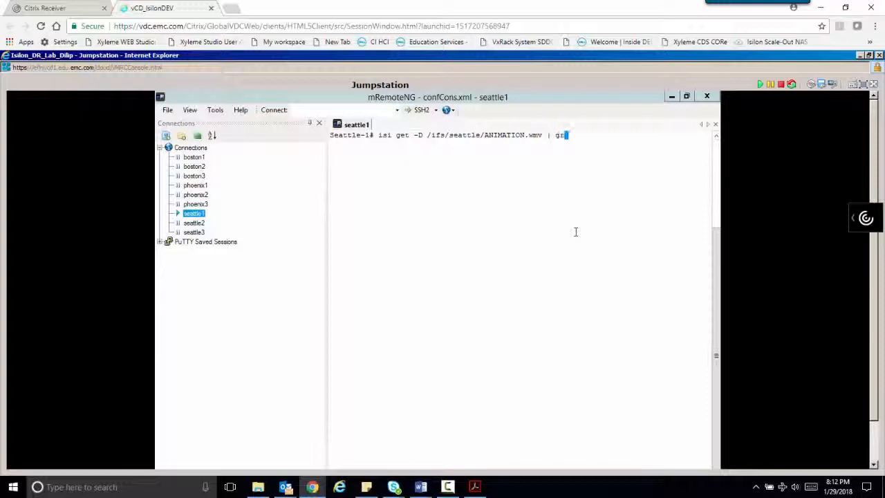
text(ep SmartLinked:)
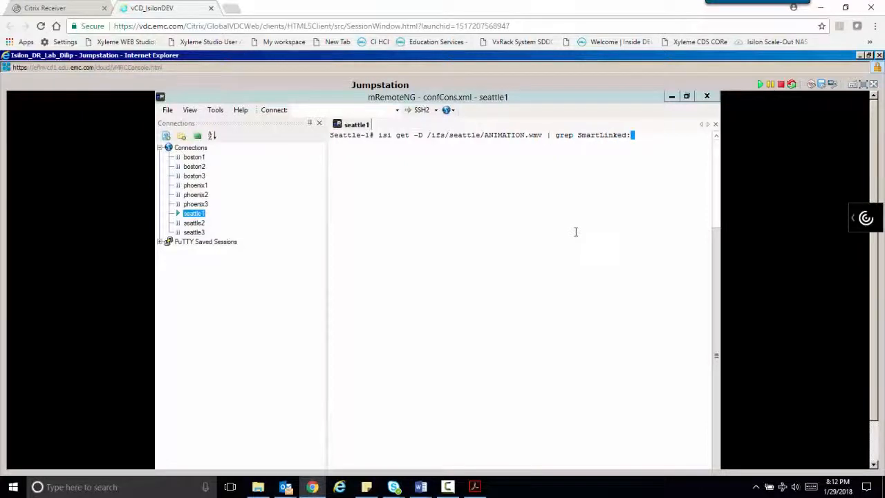
key(Return)
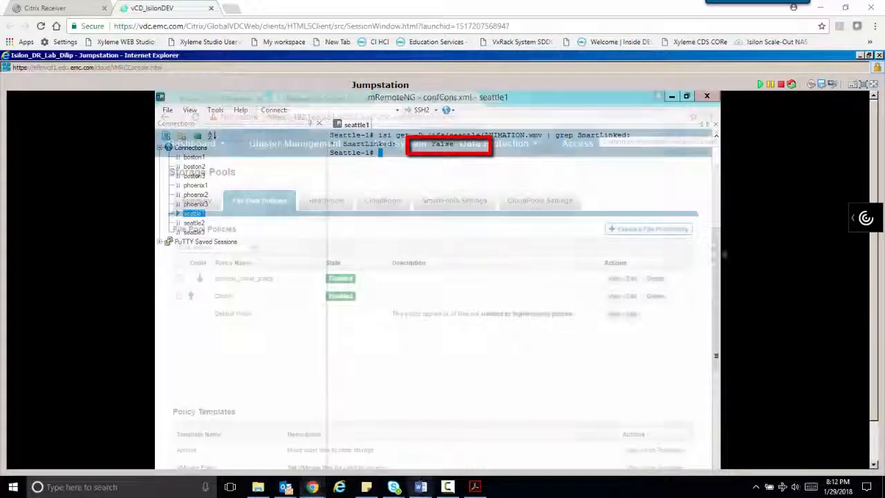
click(295, 143)
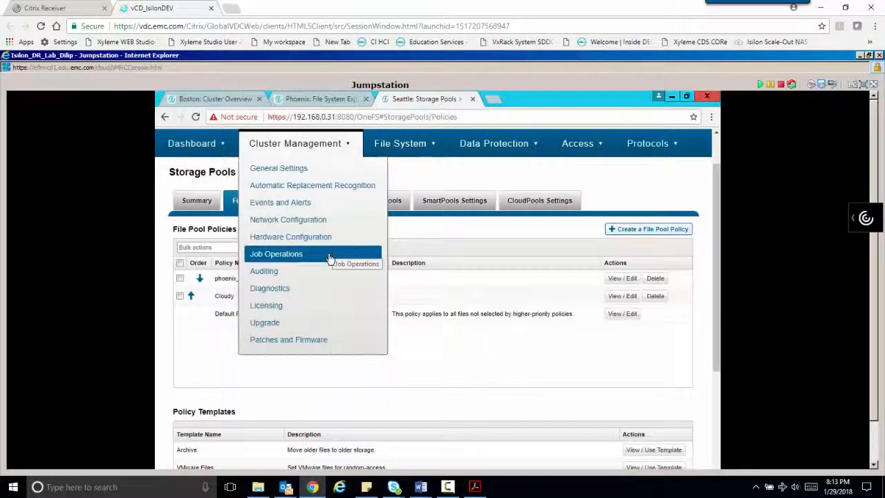
- Start the SmartPools job from the Job Types list under Job Operations
click(329, 254)
click(262, 200)
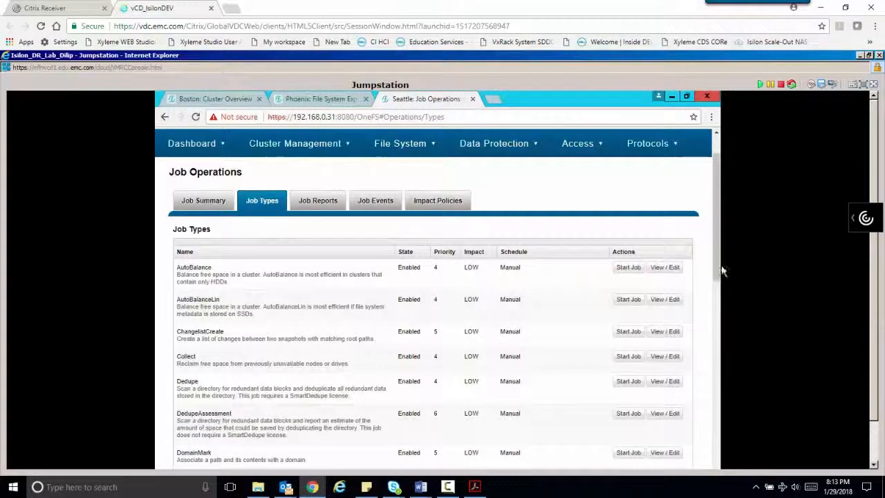
drag(717, 276, 715, 408)
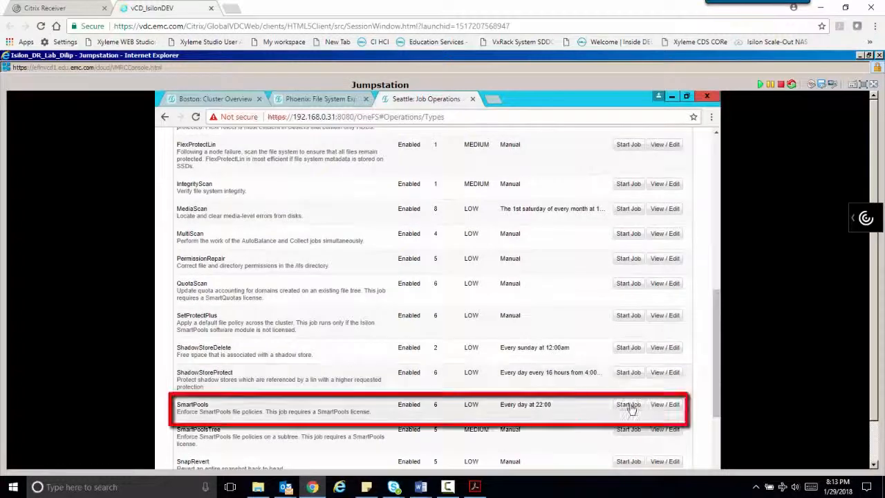
click(629, 405)
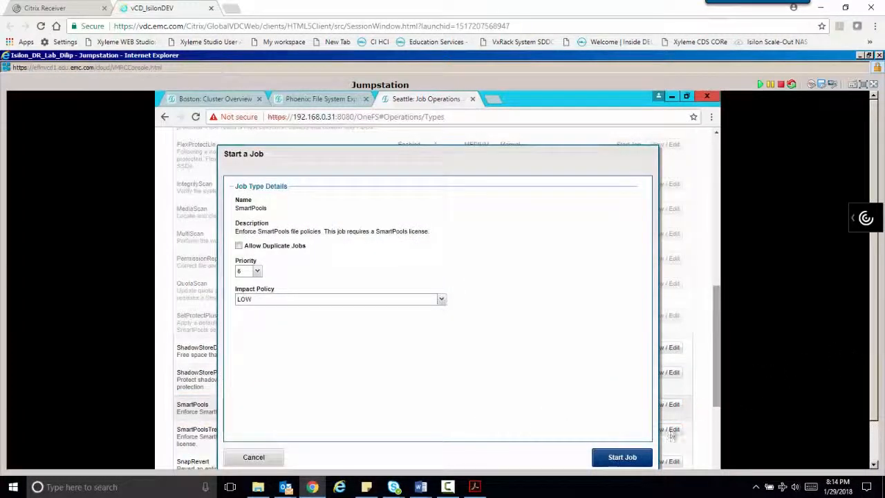
click(625, 454)
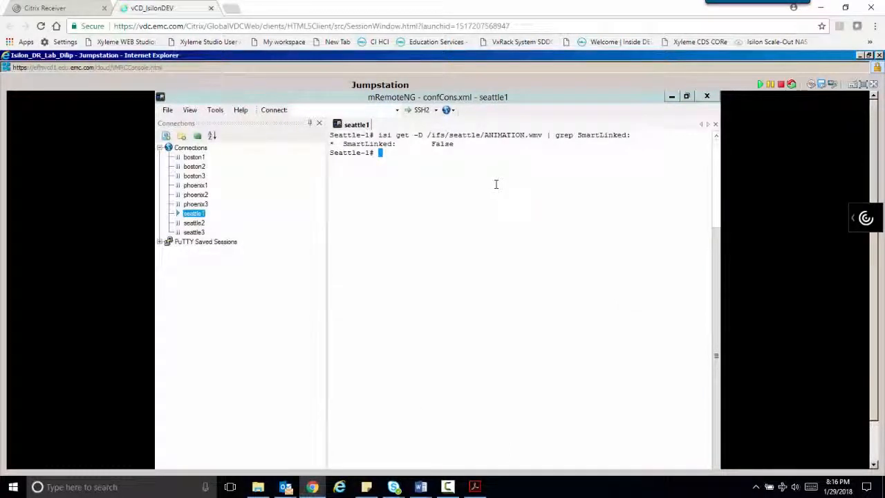
- Recall the isi get SmartLinked check for ANIMATION.wmv, which still reports False
key(Up)
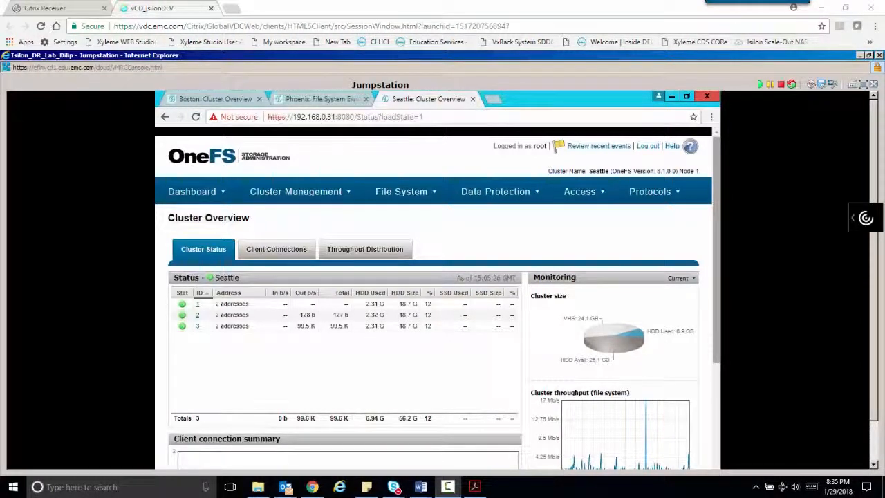
- Begin a new SyncIQ policy named seattle_ifs-seattle_fe_boston
click(527, 198)
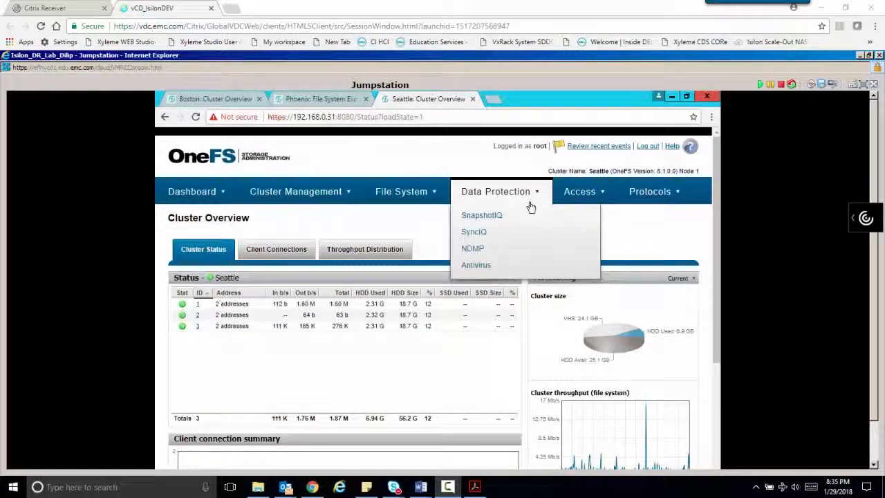
click(488, 232)
click(244, 249)
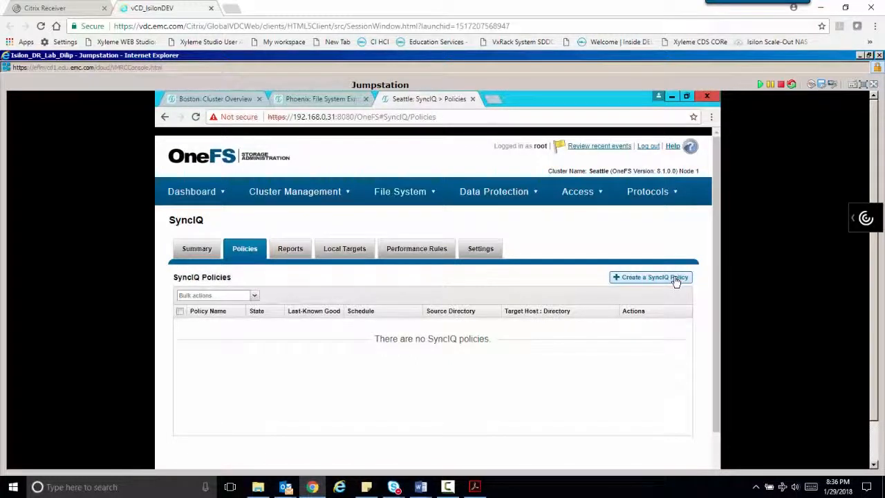
click(650, 278)
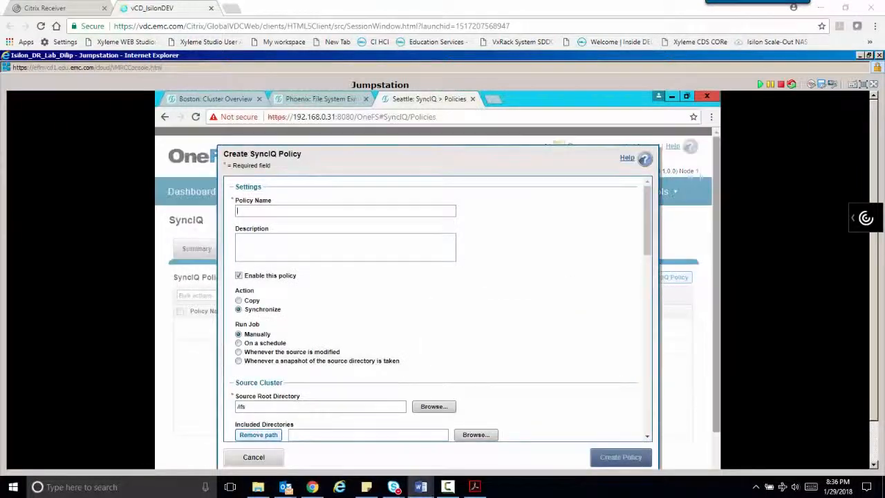
click(356, 212)
text(seattle_)
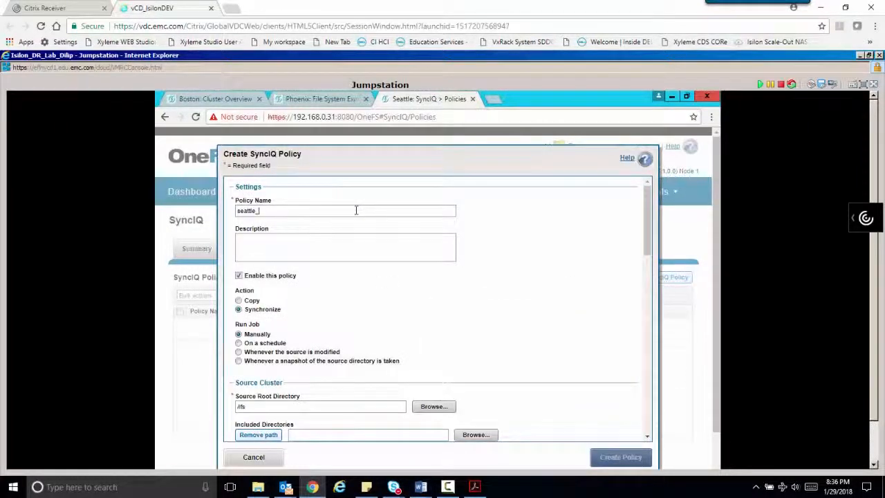
text(ifs-seattle_fe)
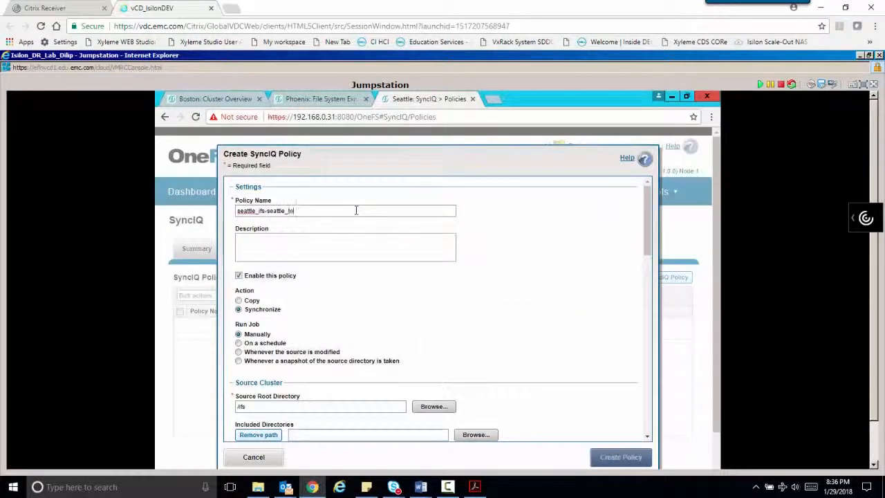
text(_boston)
- Set source root /ifs/seattle, target host boston.dees.lab and target directory /ifs/seattle
click(307, 407)
text(/seattle)
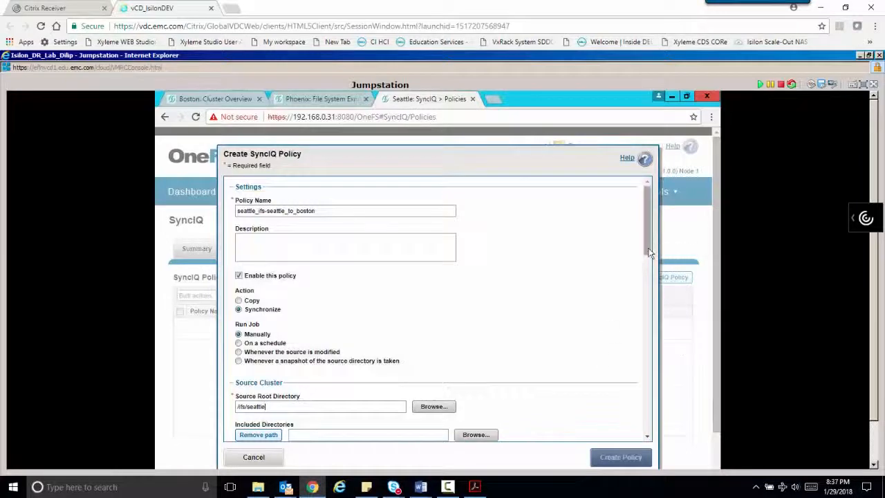
scroll(604, 342, down, 10)
click(372, 327)
text(bosto)
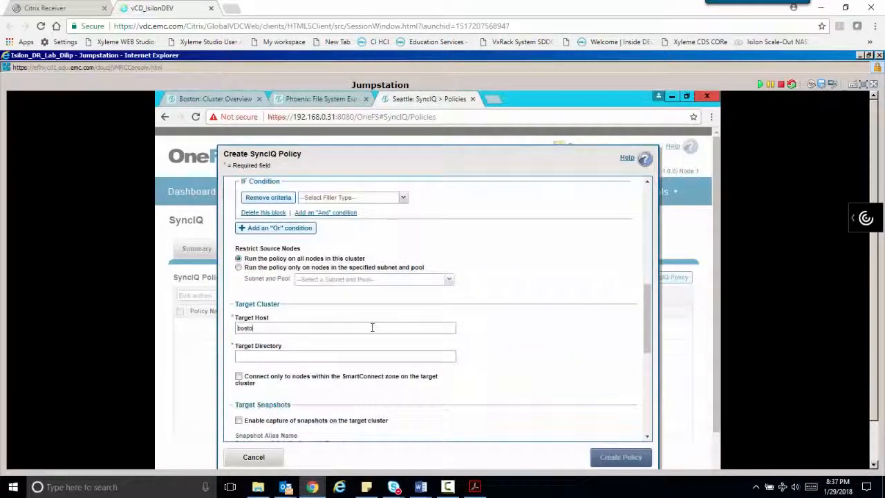
text(n.dees.lab)
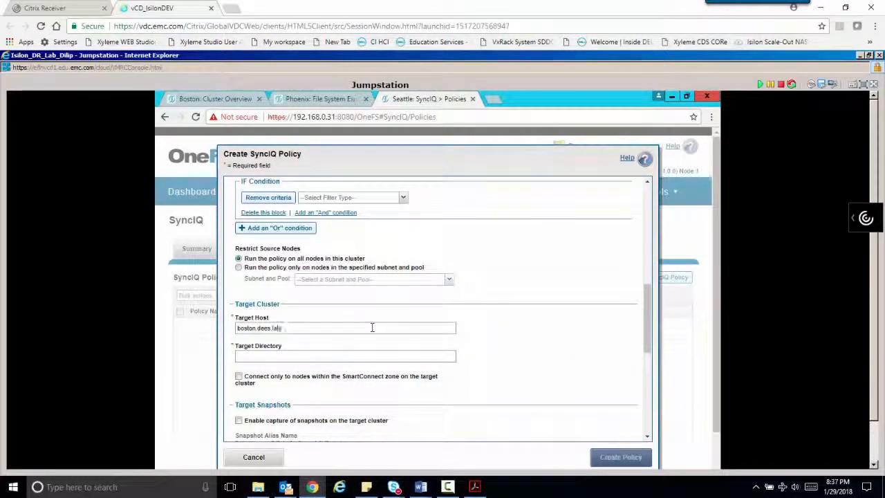
click(341, 356)
text(/ifs)
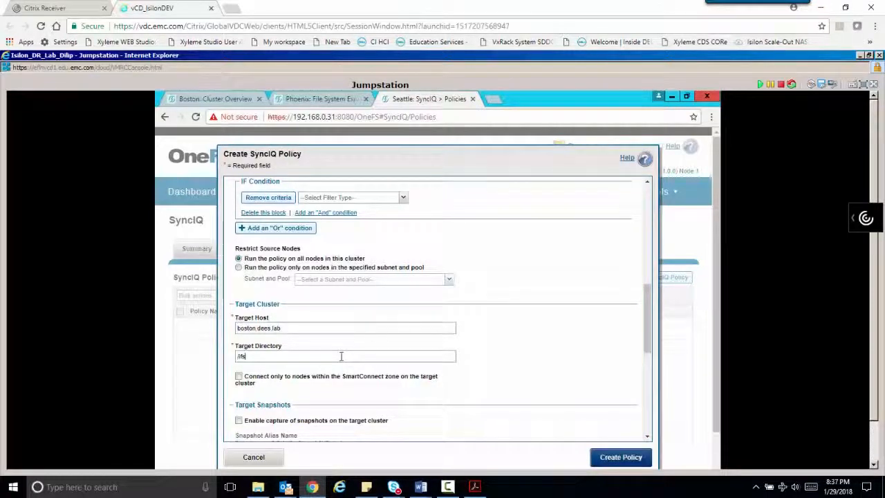
text(/seattle)
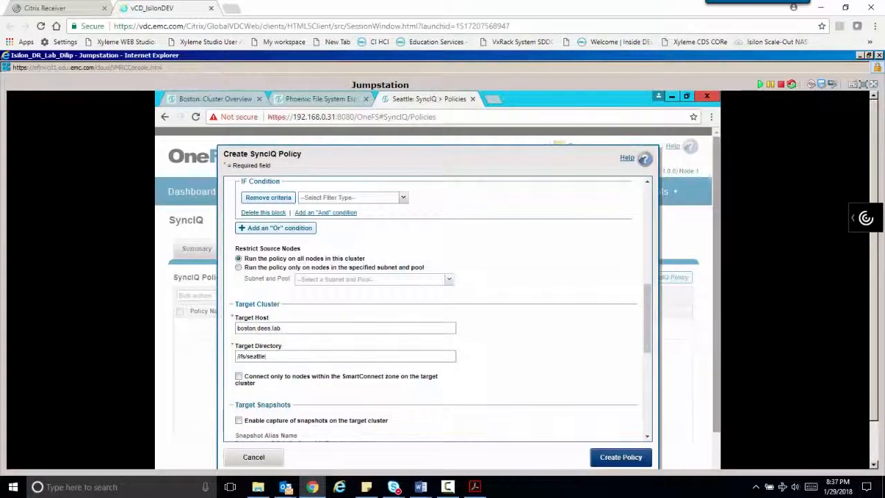
- Create the SyncIQ policy and start its replication job
click(626, 460)
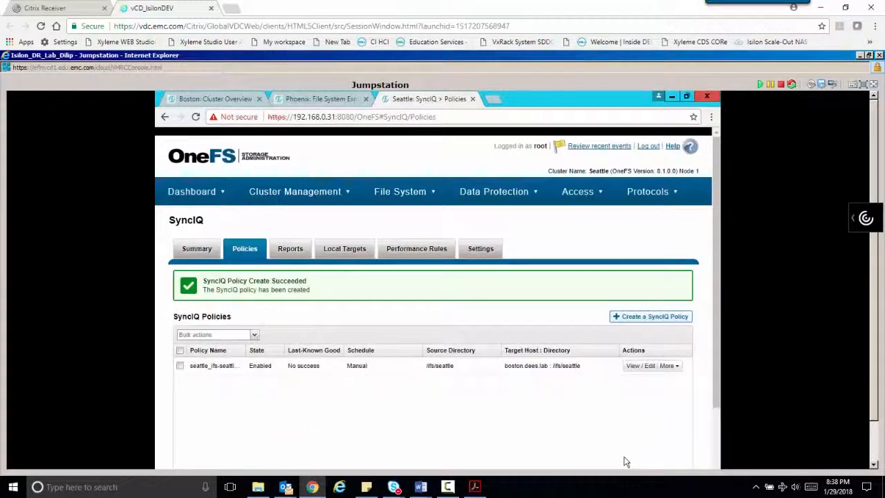
click(678, 328)
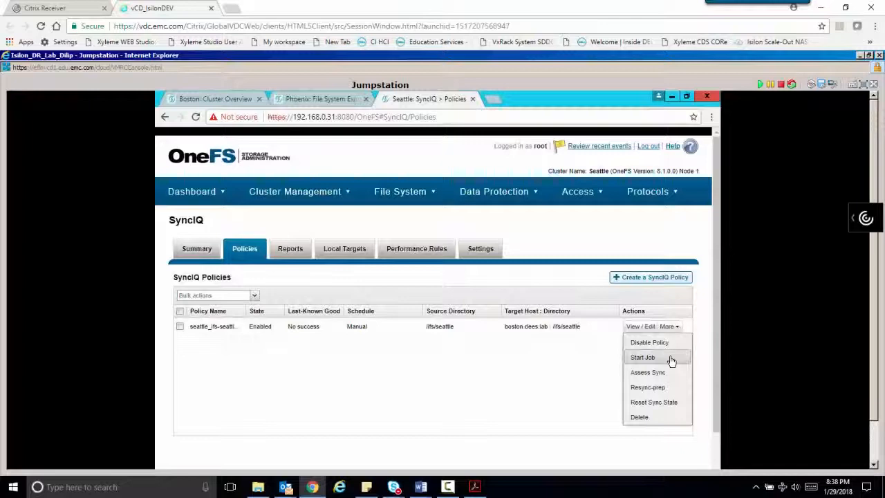
click(643, 358)
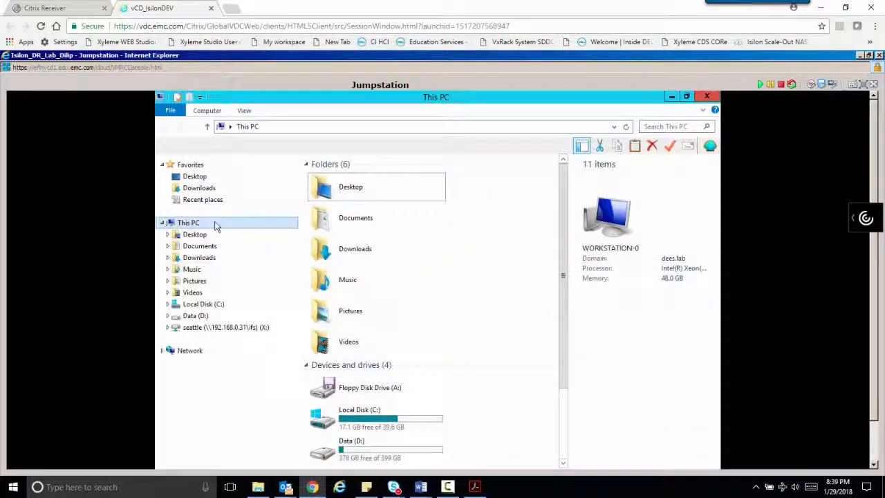
- Map a network drive to \\192.168.0.11\ifs\seattle from This PC
right_click(214, 226)
click(294, 294)
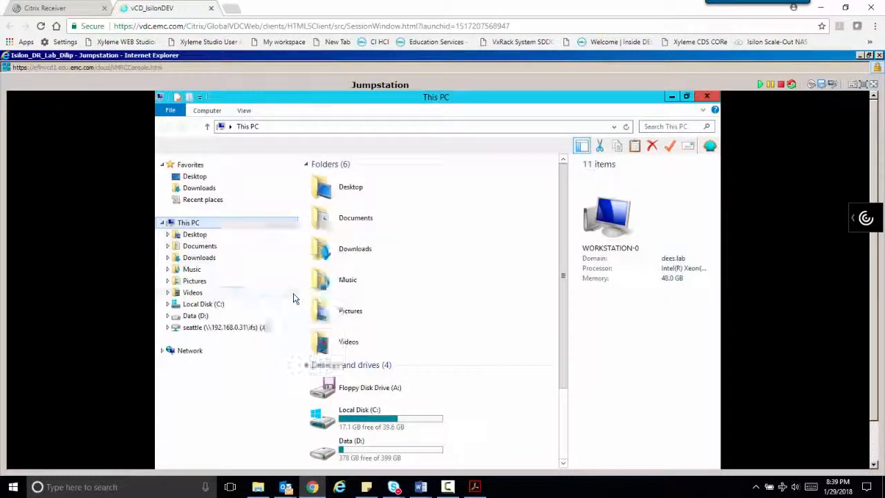
text(\\)
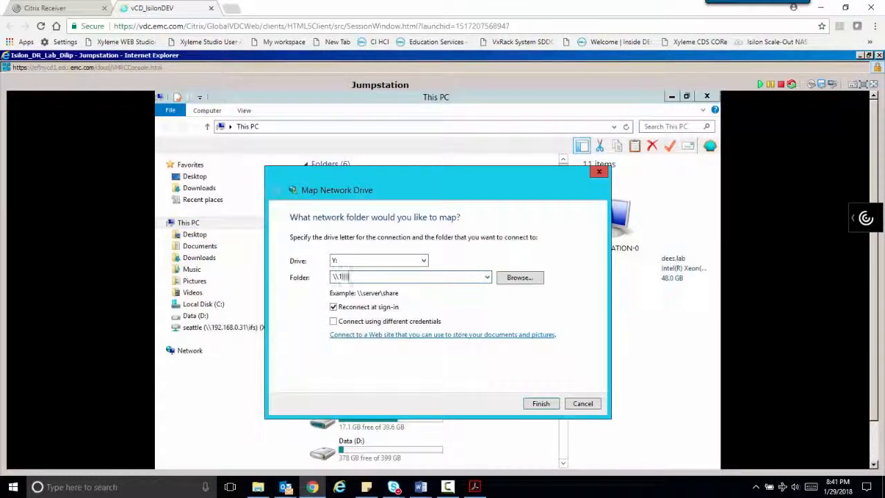
text(192.168.0.11\ifs\seatt)
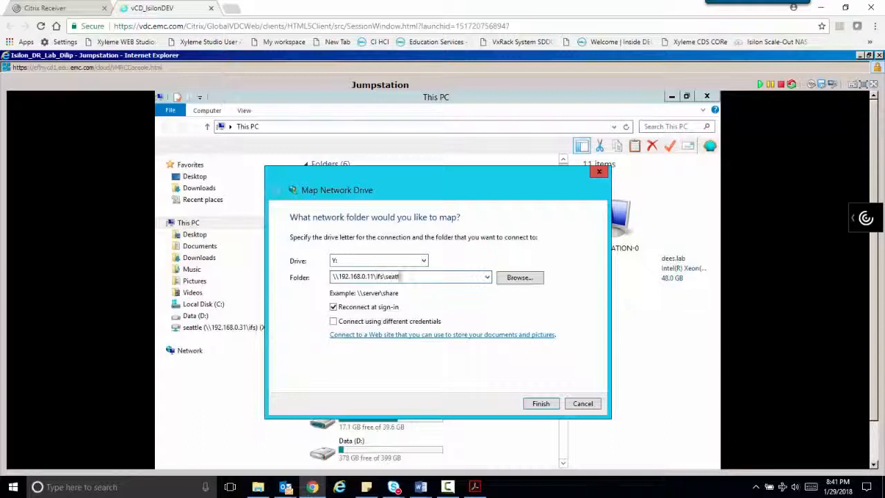
text(le)
click(546, 405)
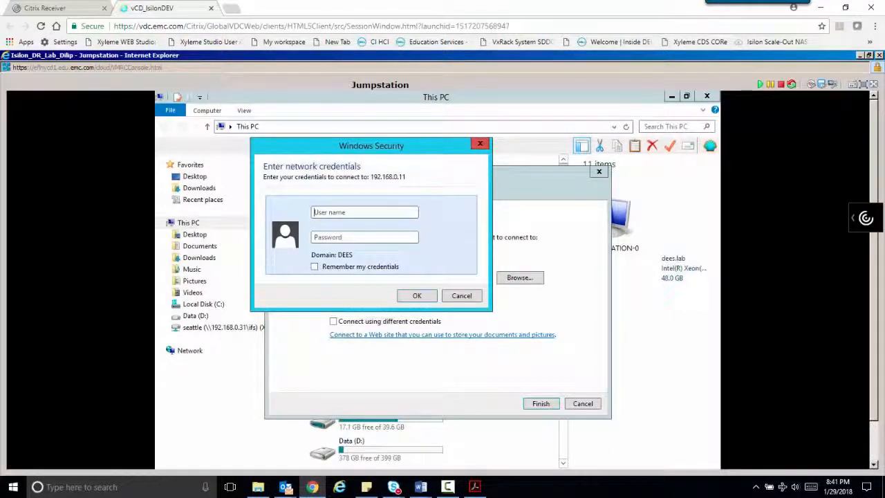
- Enter the administrator user name and password, then play ANIMATION.wmv from drive Y:
text(root)
key(Tab)
text(Password123)
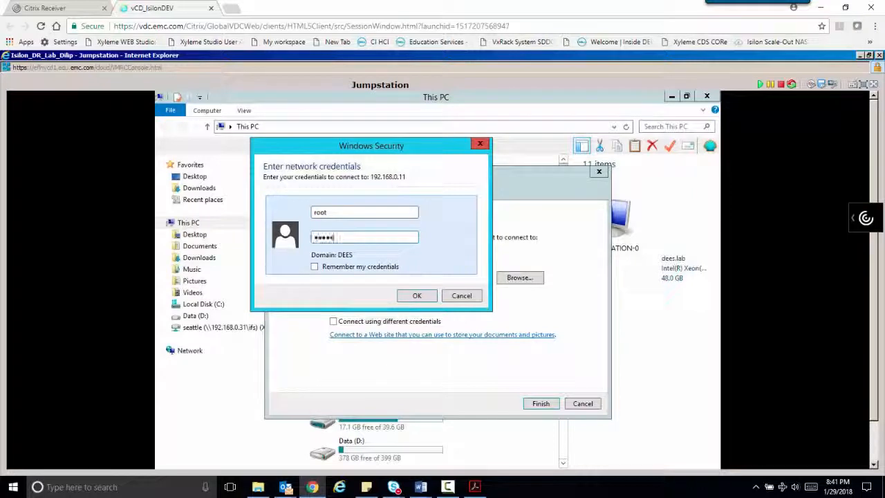
click(413, 296)
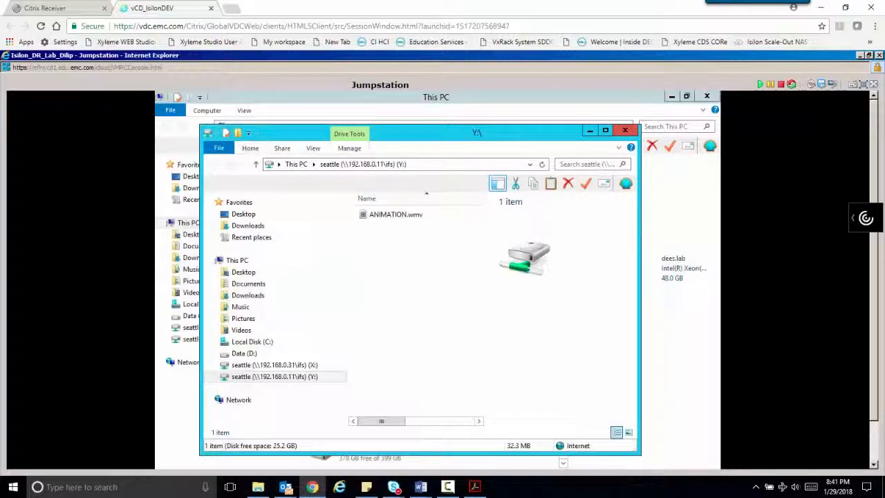
double_click(394, 215)
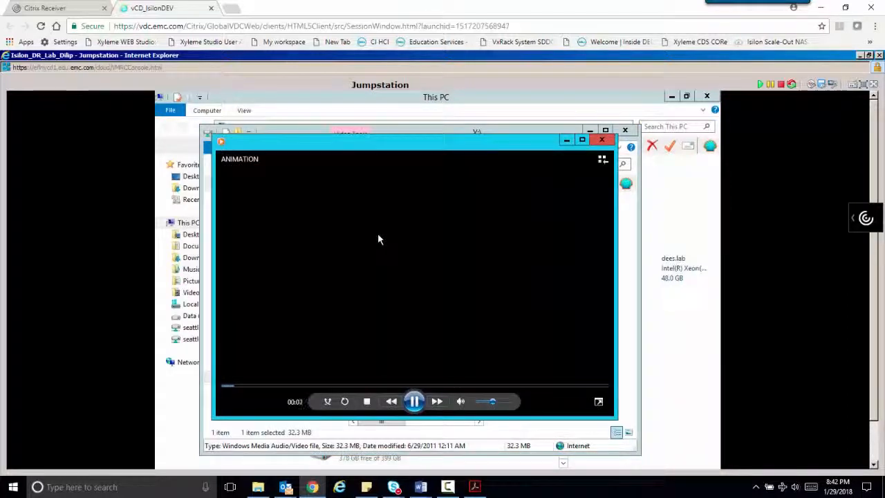